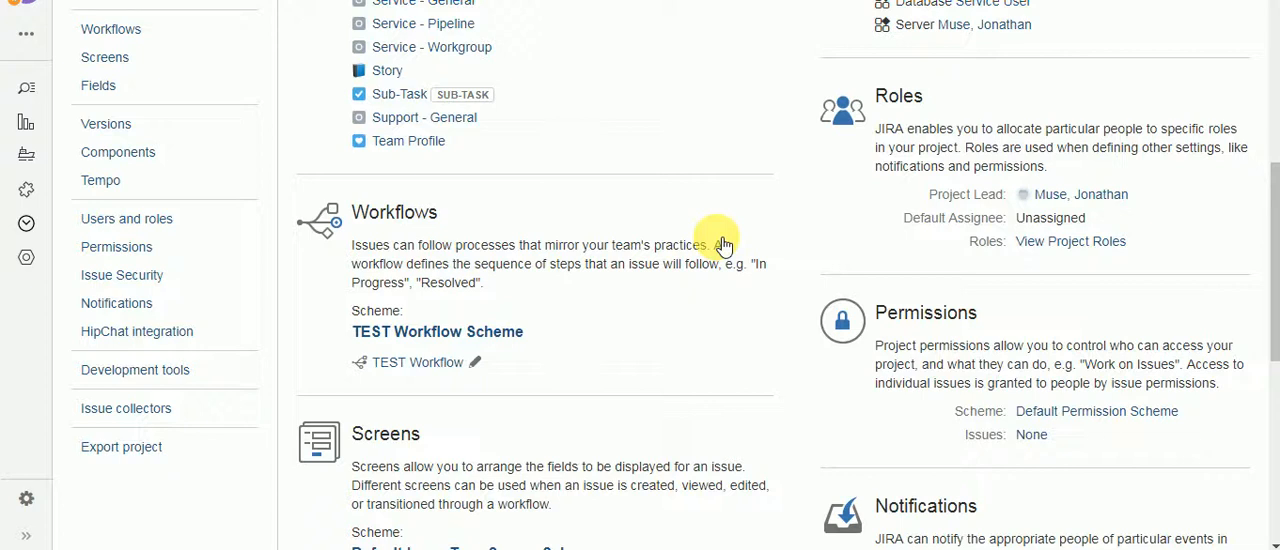
Step: Open TEST Workflow for editing in diagram view and show the validators of its Create Issue transition
left_click(475, 367)
scroll(952, 266, "up", 5)
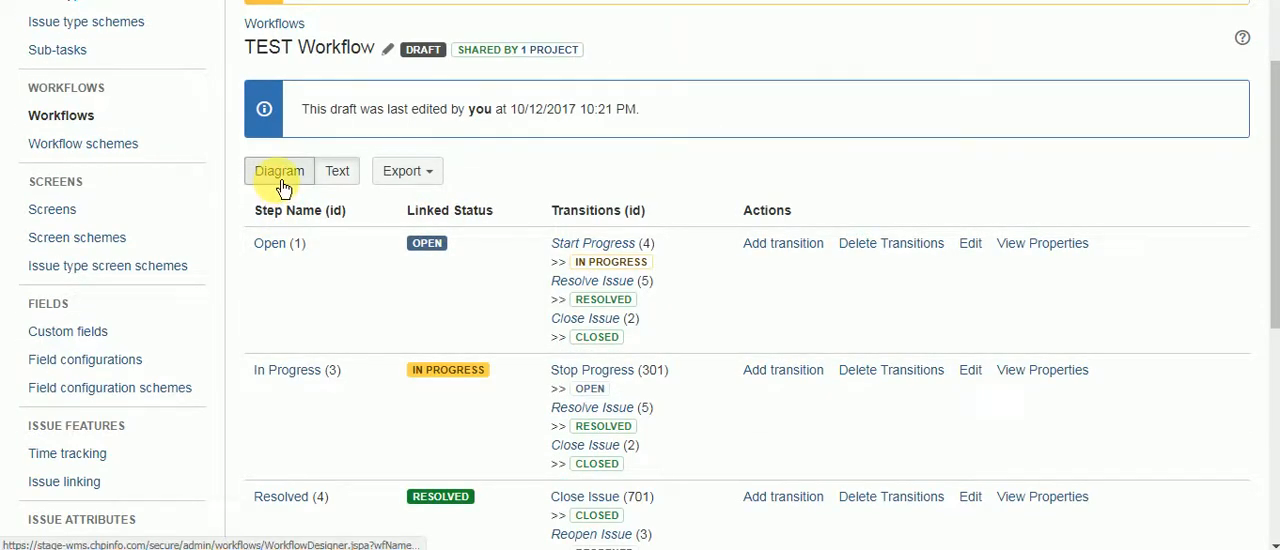
left_click(280, 175)
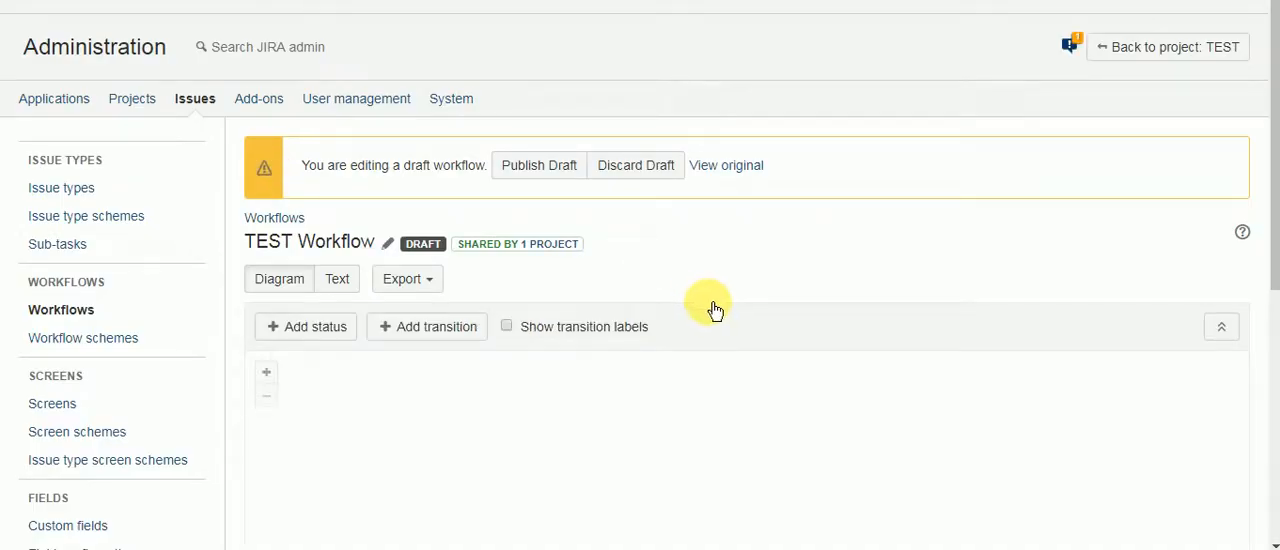
scroll(708, 306, "down", 1)
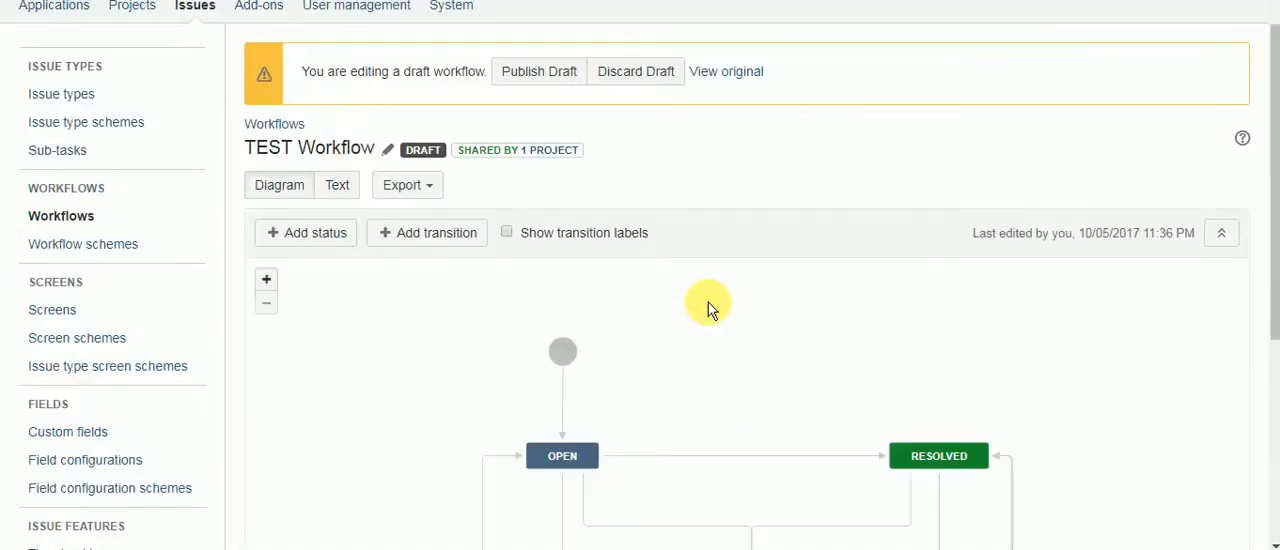
left_click(564, 405)
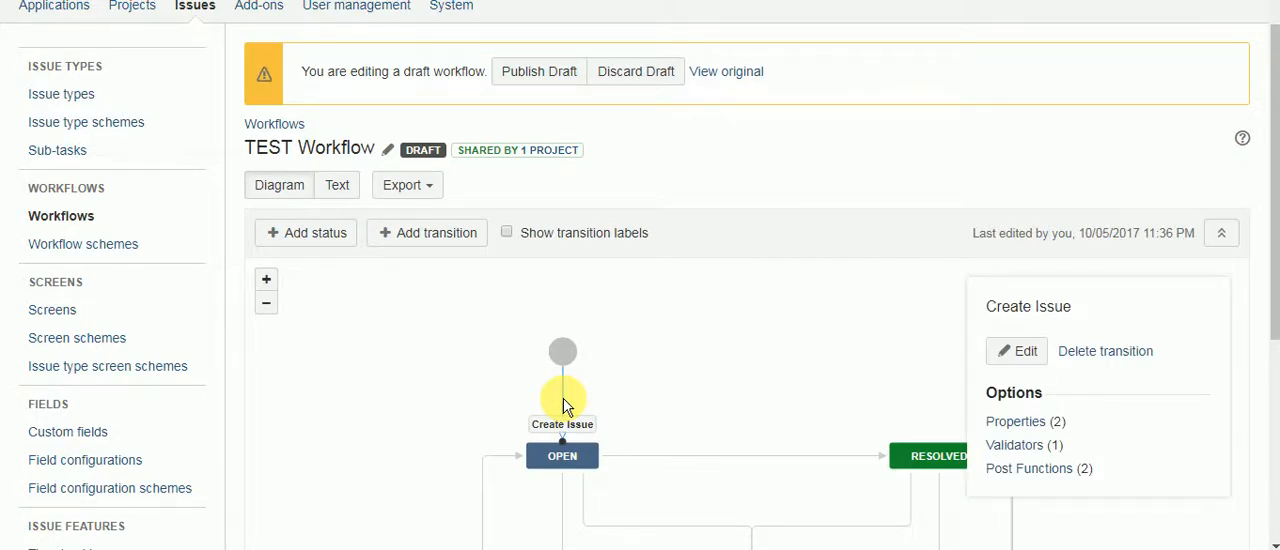
left_click(1014, 445)
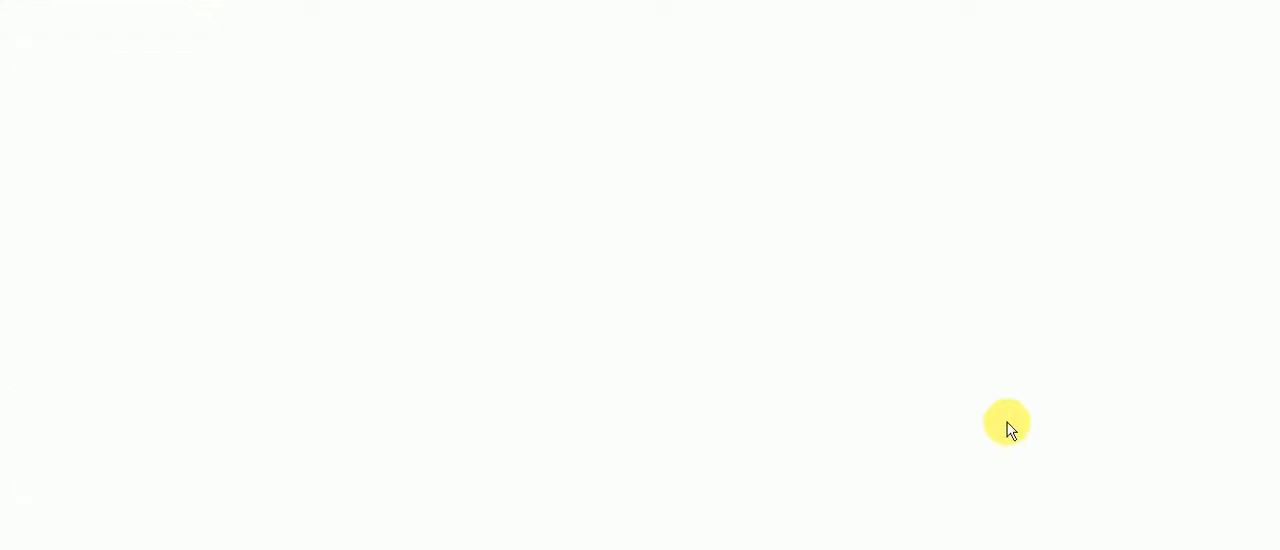
scroll(592, 320, "down", 2)
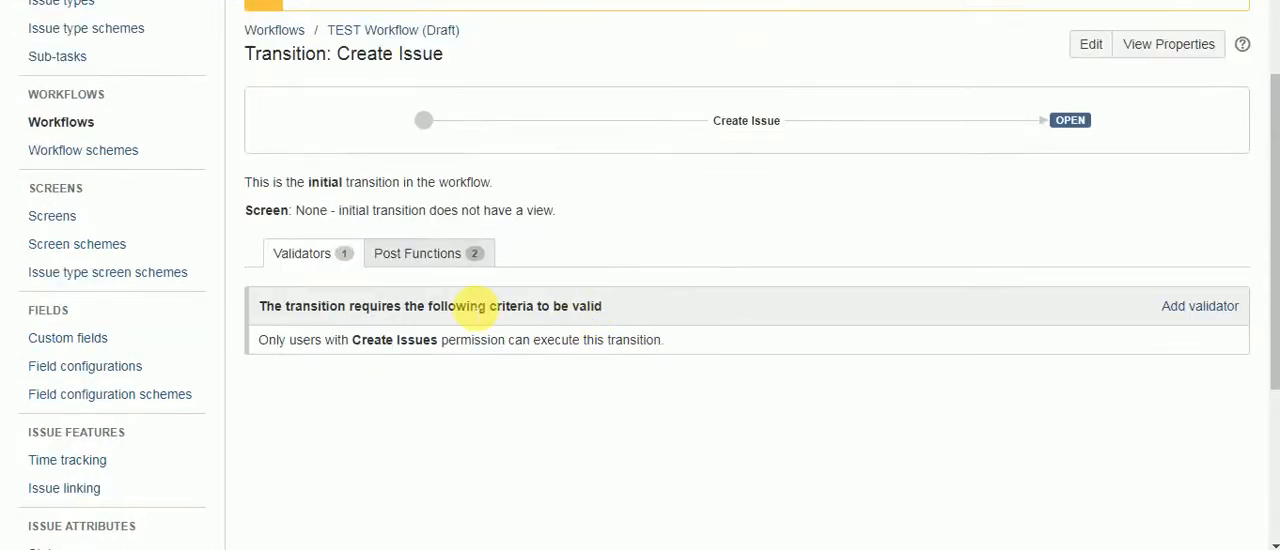
Step: Add a SIL Validator to the Create Issue transition, choosing to create a new script
left_click(1198, 308)
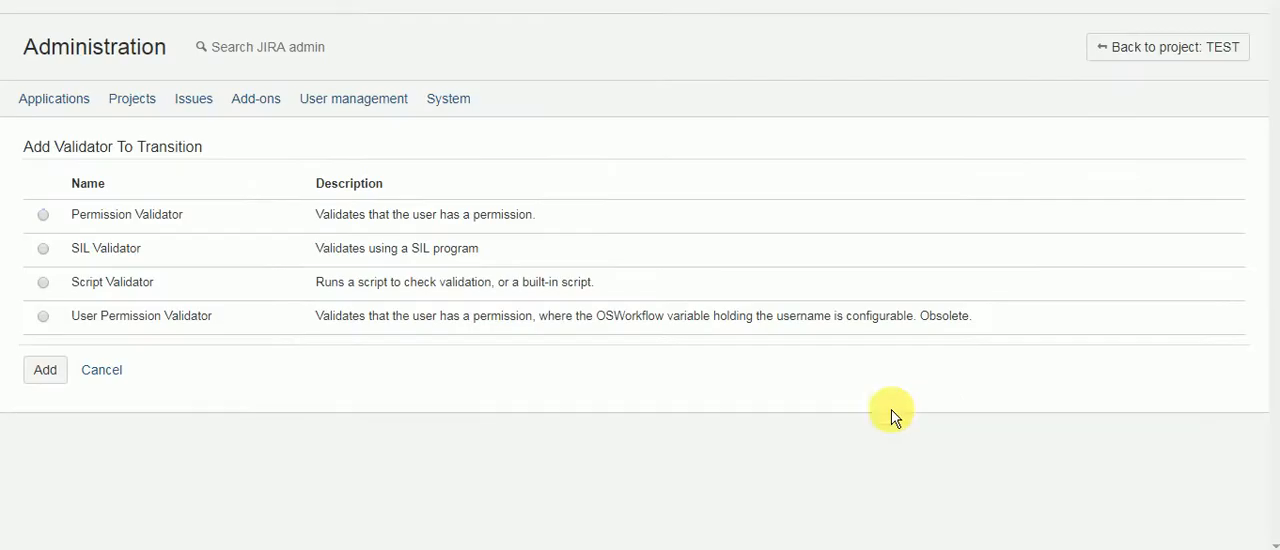
left_click(43, 248)
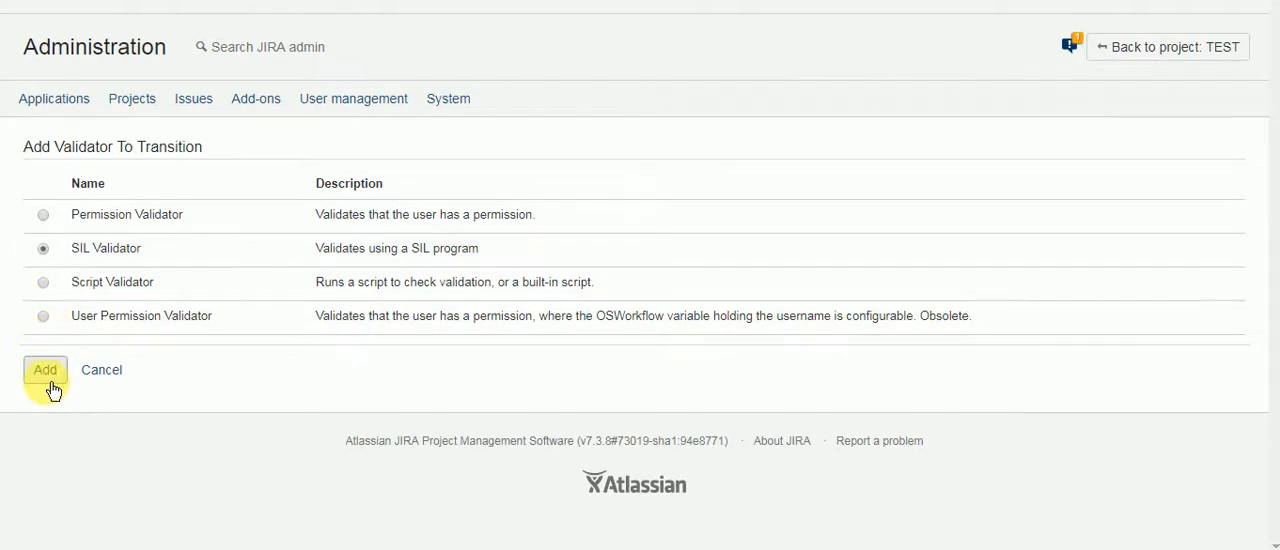
left_click(52, 385)
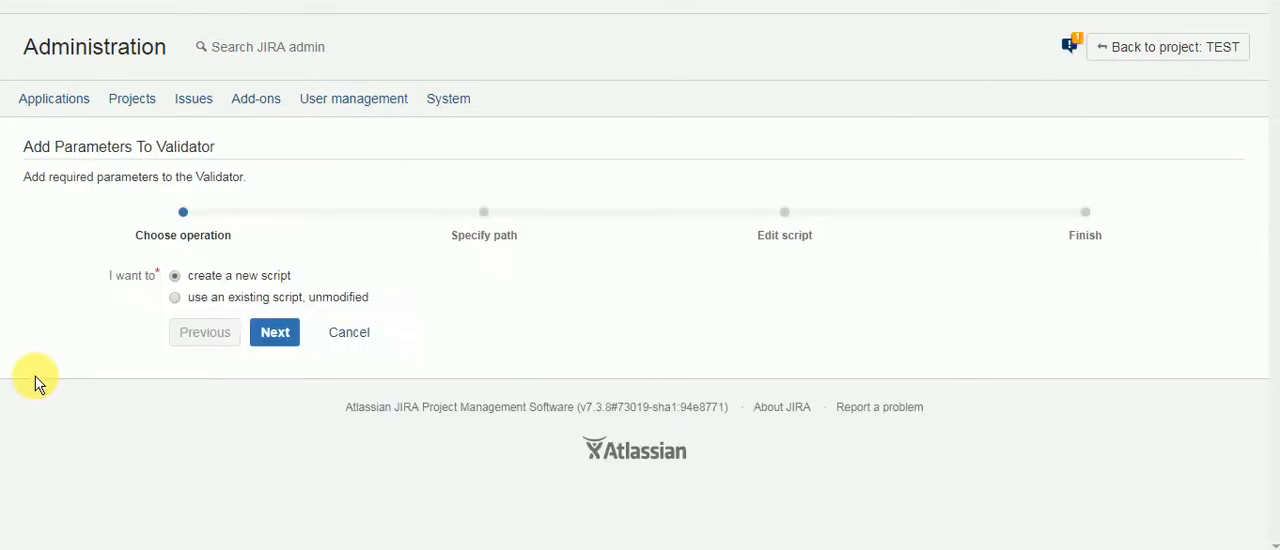
left_click(282, 341)
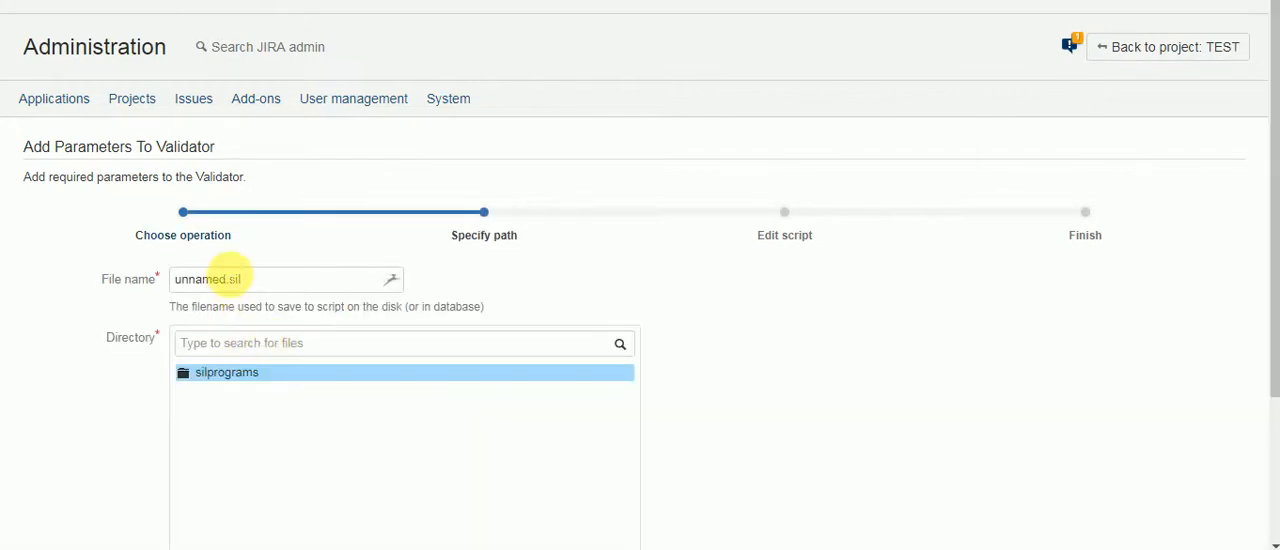
Step: Name the script file onlySameGroup.sil and store it in the Test folder under silprograms
left_click_drag(227, 280, 126, 278)
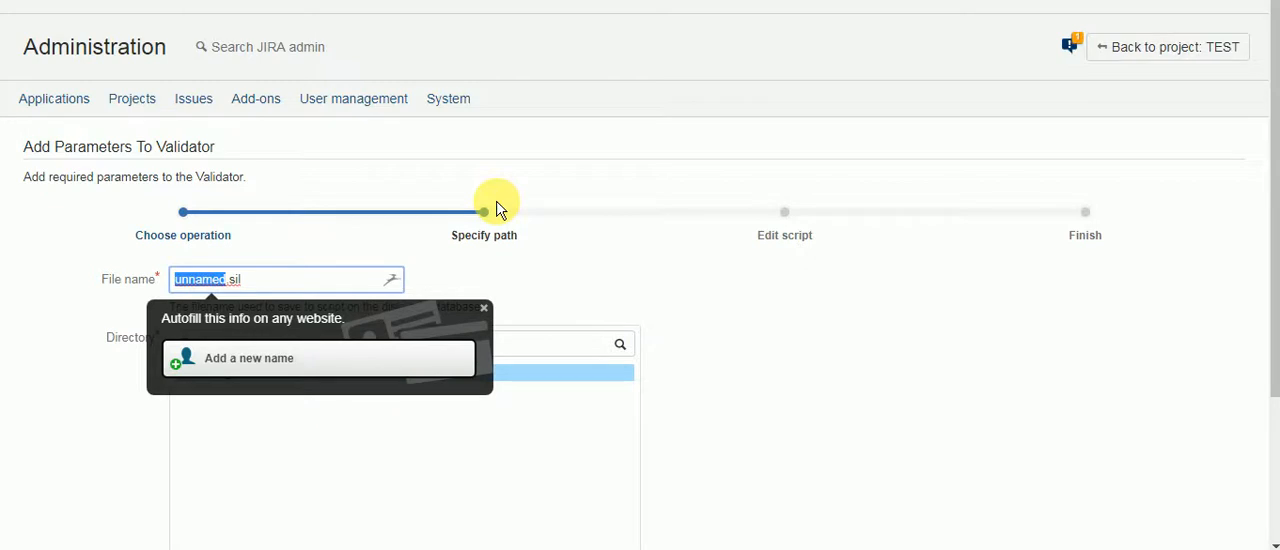
type("only")
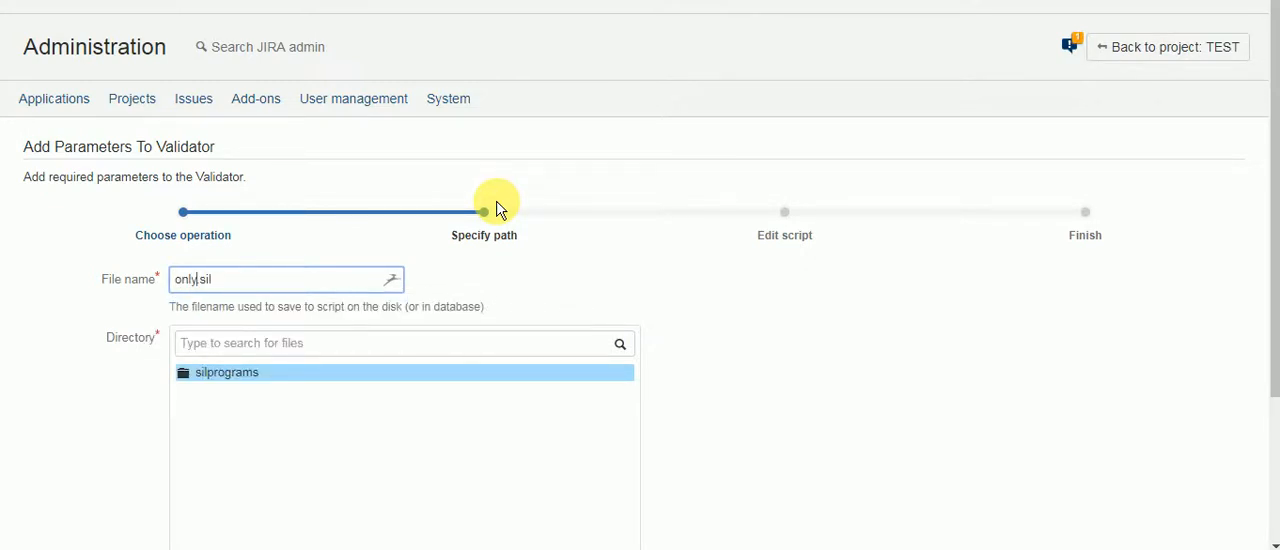
type("SameGroup")
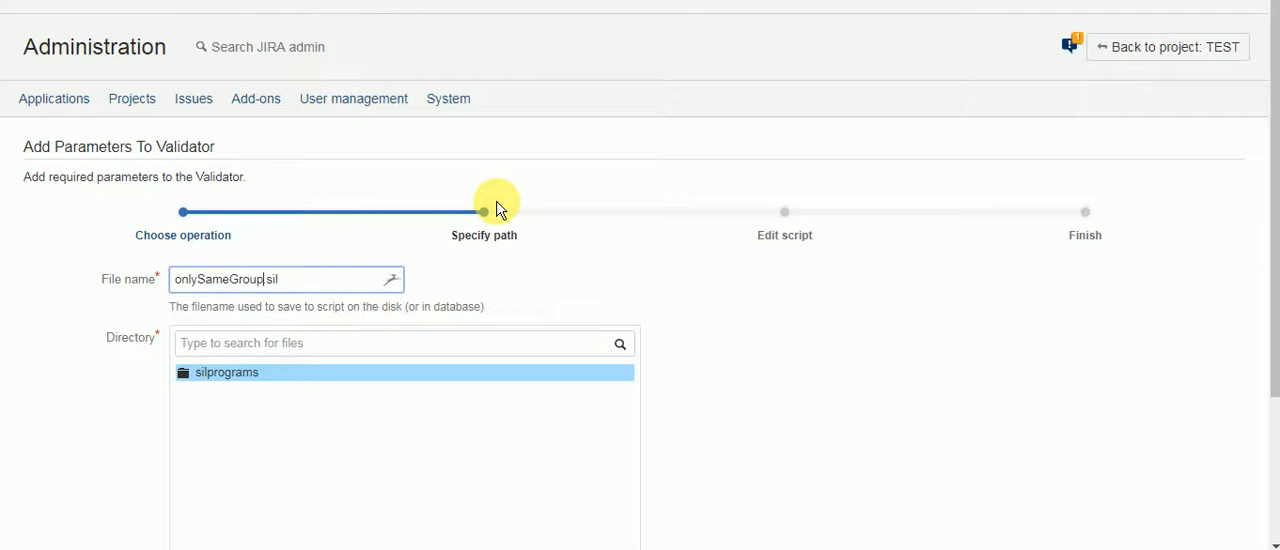
left_click(237, 382)
scroll(290, 345, "down", 2)
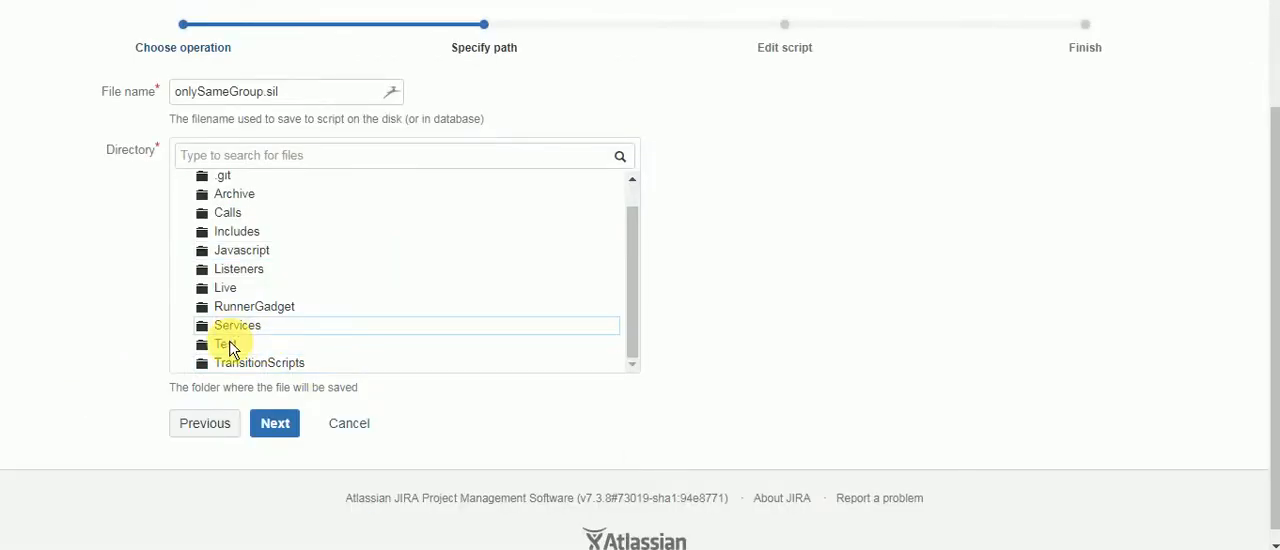
left_click(228, 344)
left_click(274, 423)
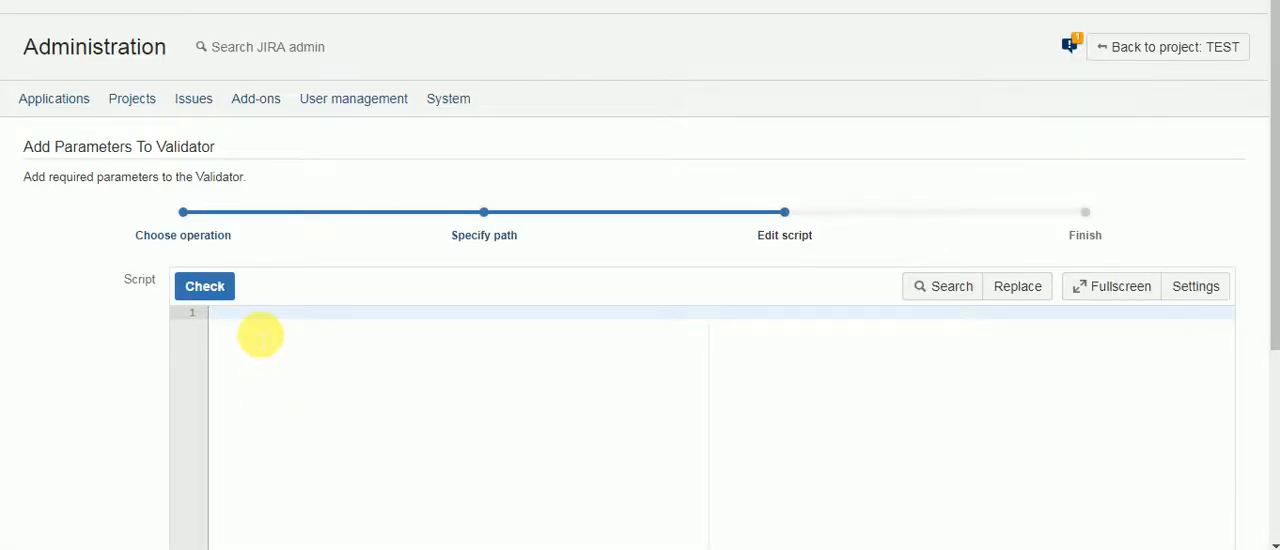
Step: On script line 3, write an if condition around the userInGroup(group, user) syntax copied from the routine's documentation page
key("Return")
key("Return")
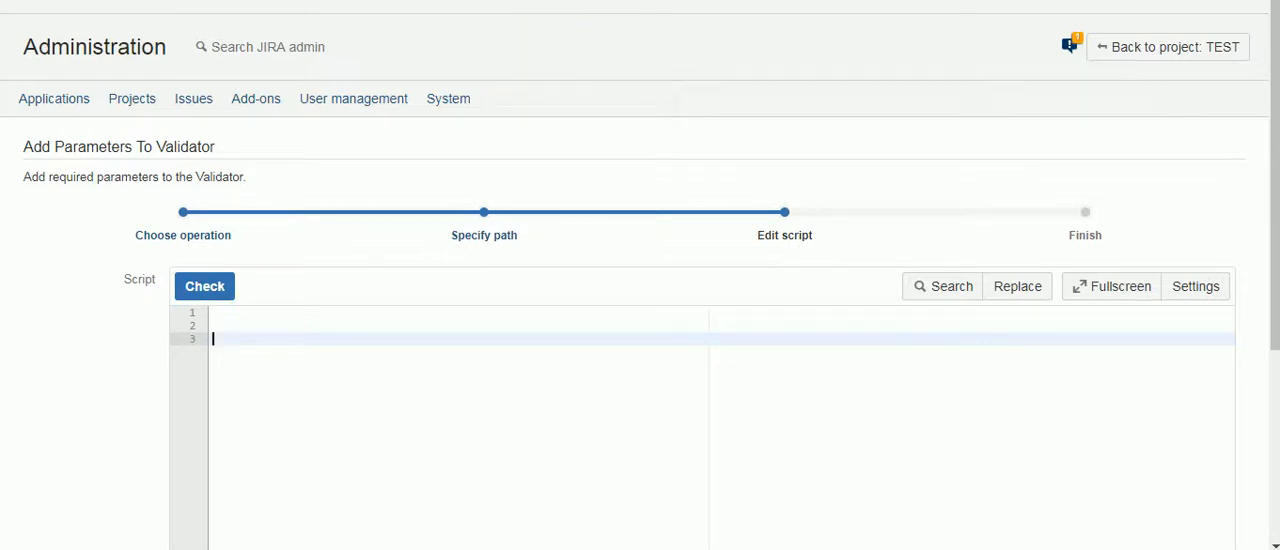
key("ctrl+Tab")
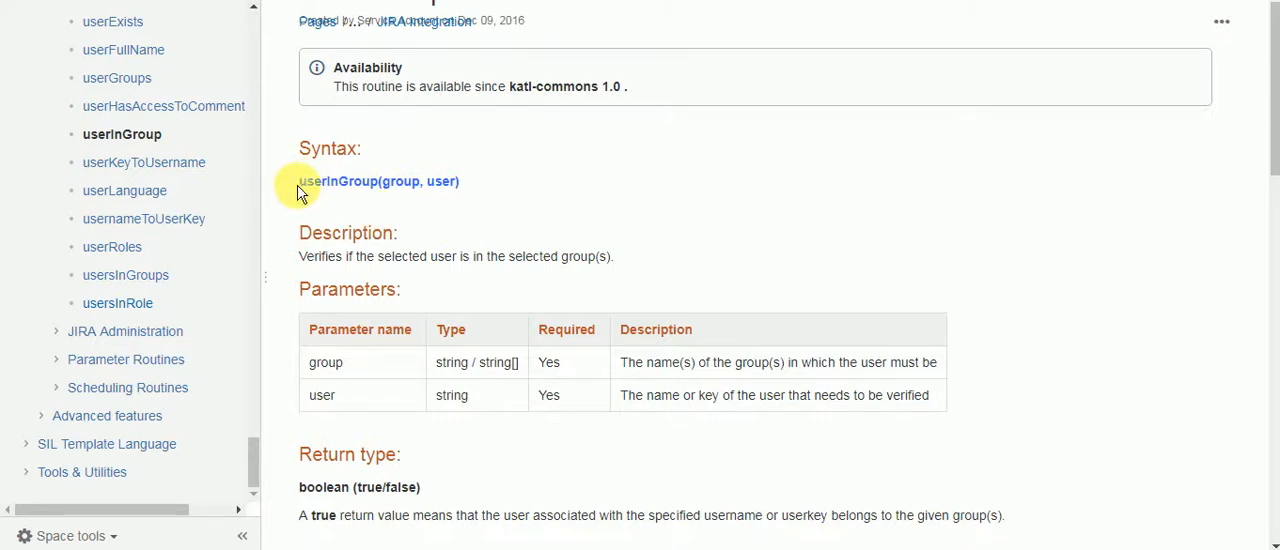
left_click_drag(292, 184, 473, 187)
key("ctrl+c")
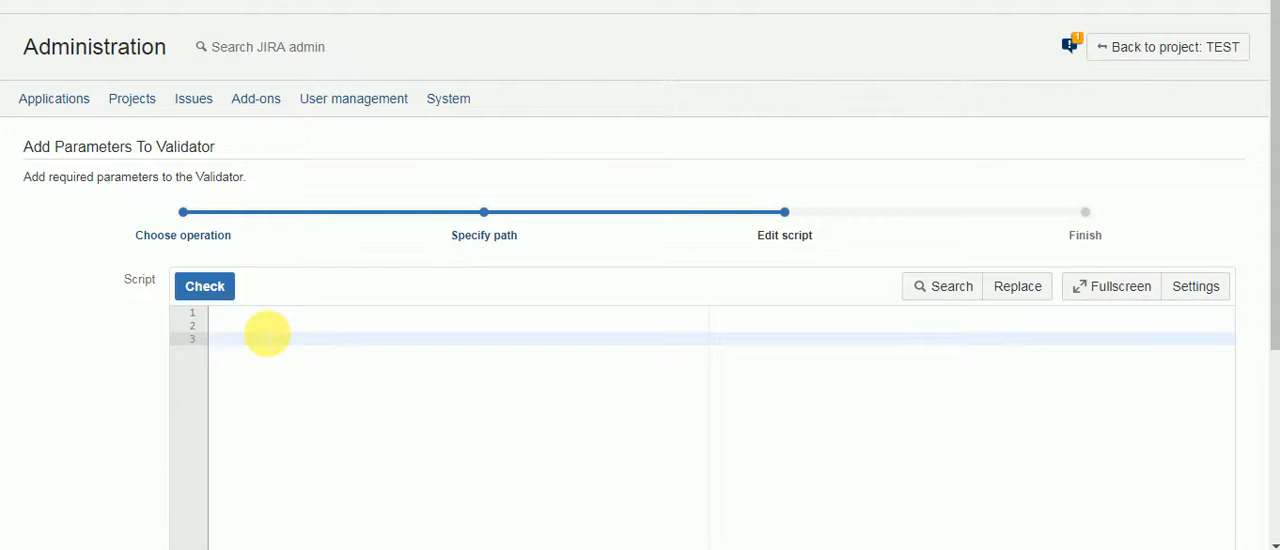
type("if(")
key("ctrl+v")
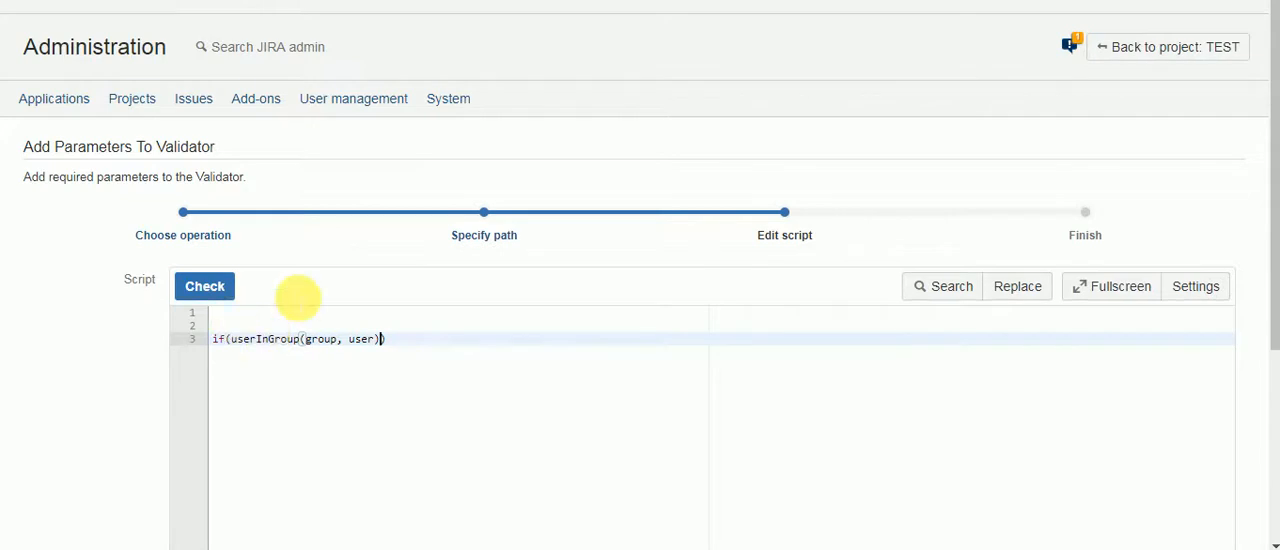
Step: Replace the group argument of userInGroup with "Customer Relations Team"
left_click(316, 339)
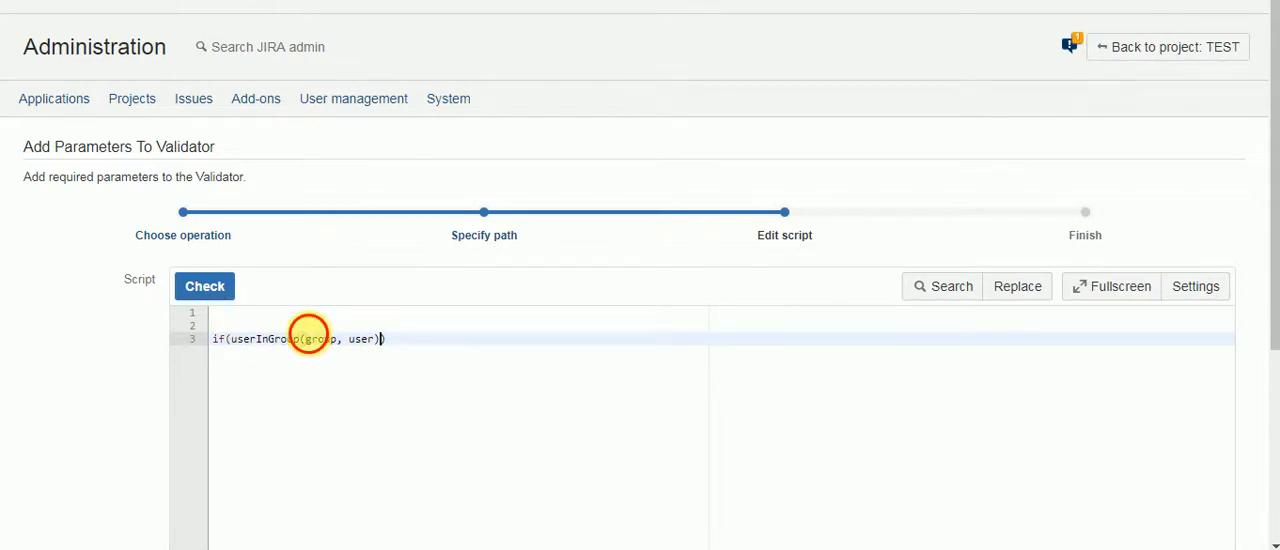
double_click(320, 339)
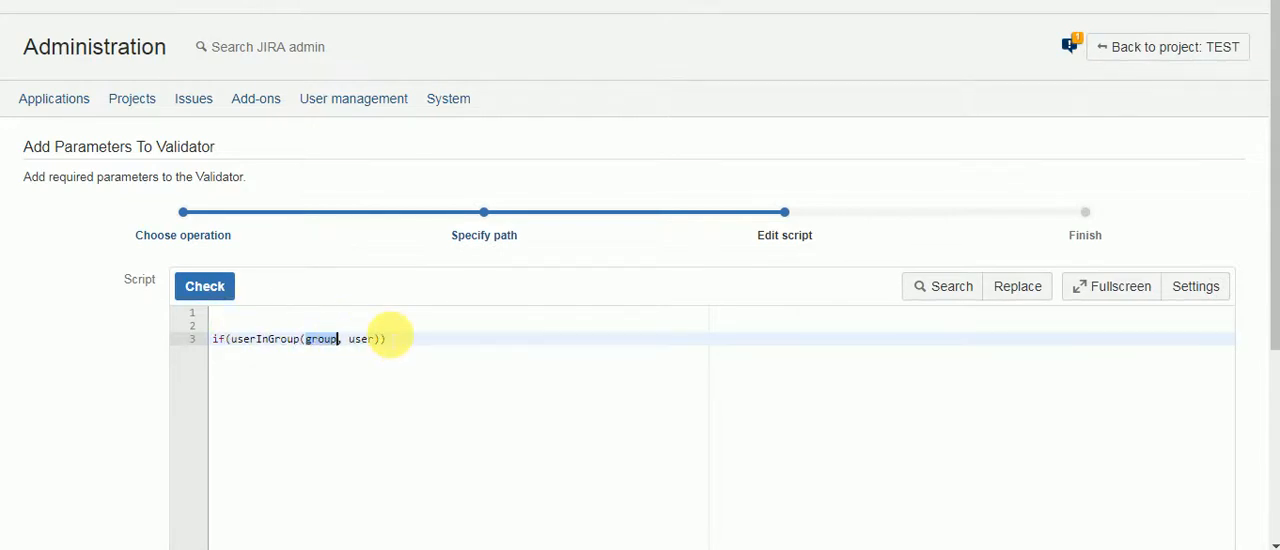
type("\"")
type("Customer ")
type("Relation")
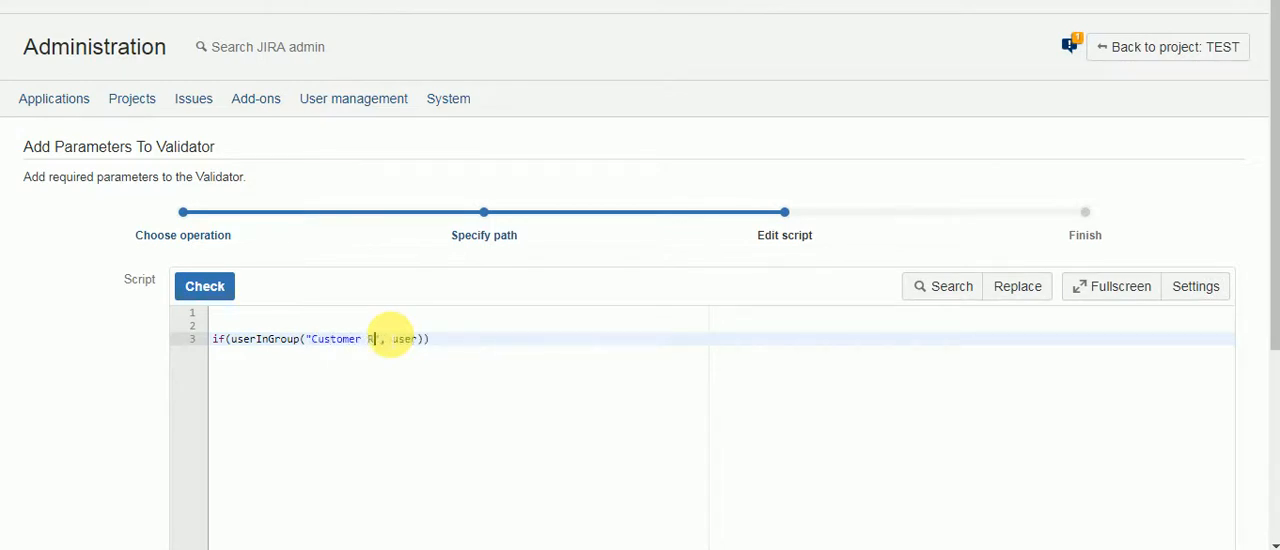
type("s Team")
Step: Replace the user argument of userInGroup with currentUser()
key("Right")
key("Right")
key("shift+Right")
key("shift+Right")
key("shift+Right")
key("shift+Right")
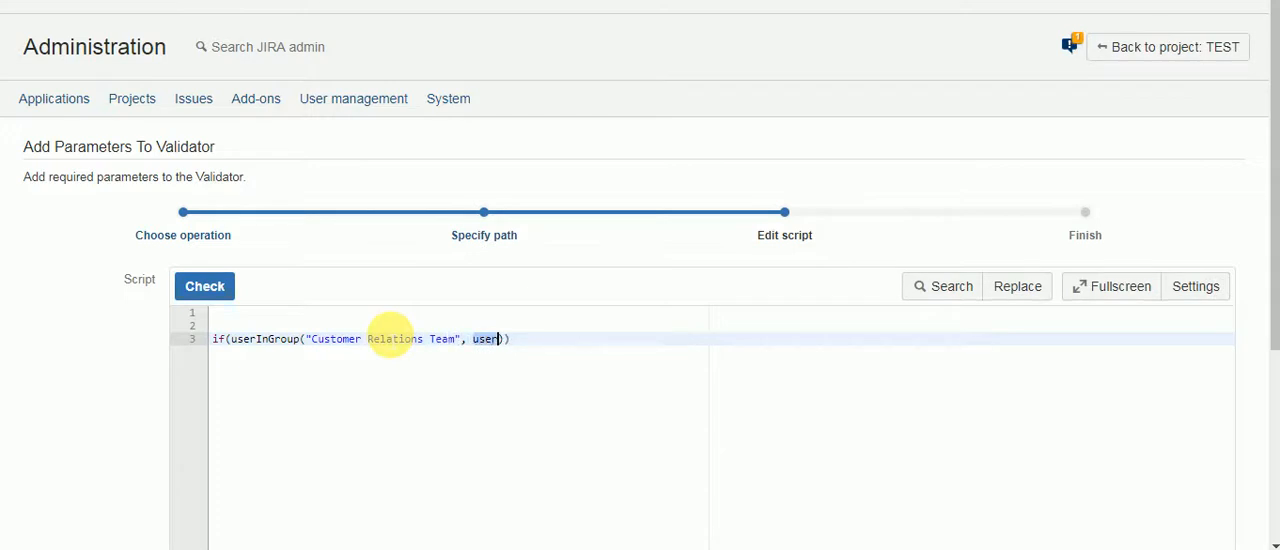
type("currentUser()")
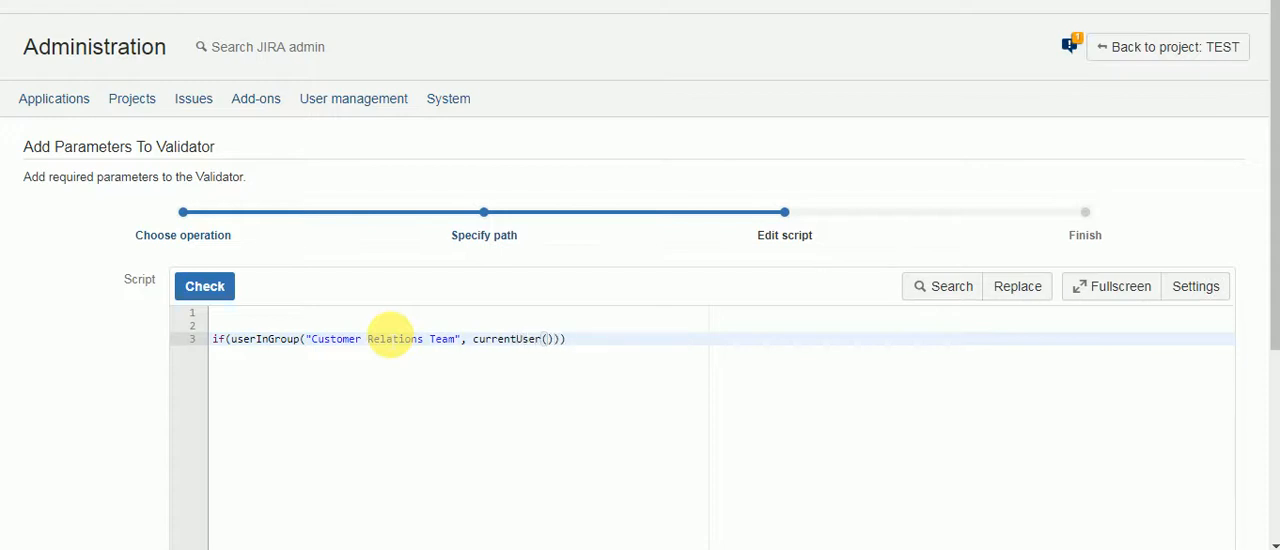
Step: Add an empty braced block after the if condition
key("Home")
key("End")
type("{")
key("Return")
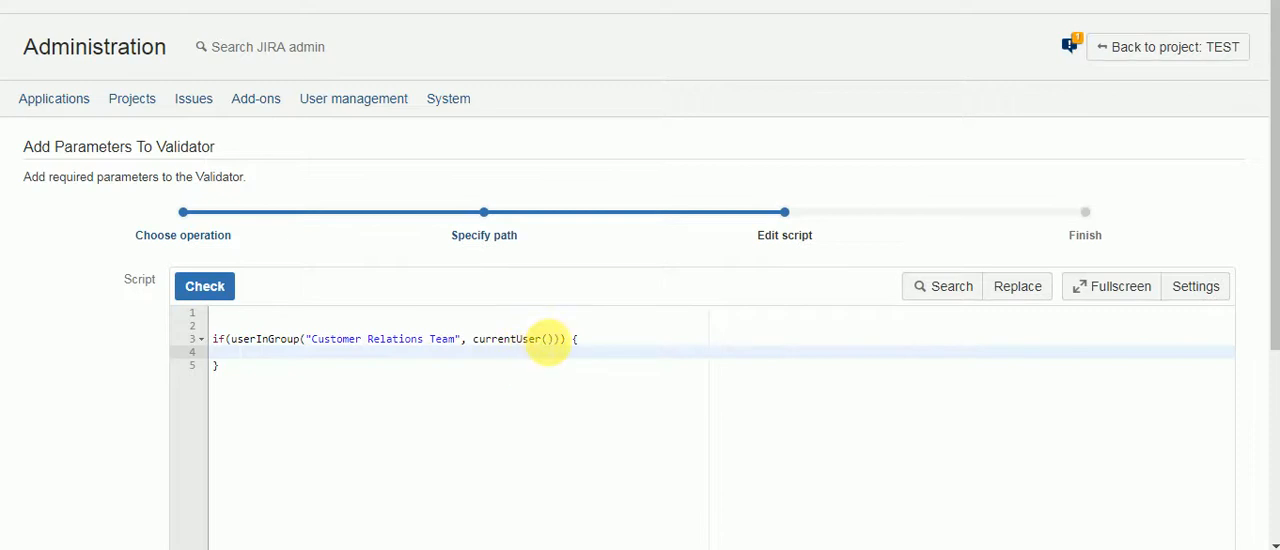
Step: Extend the if condition with && followed by a copy of the existing userInGroup call
left_click(561, 339)
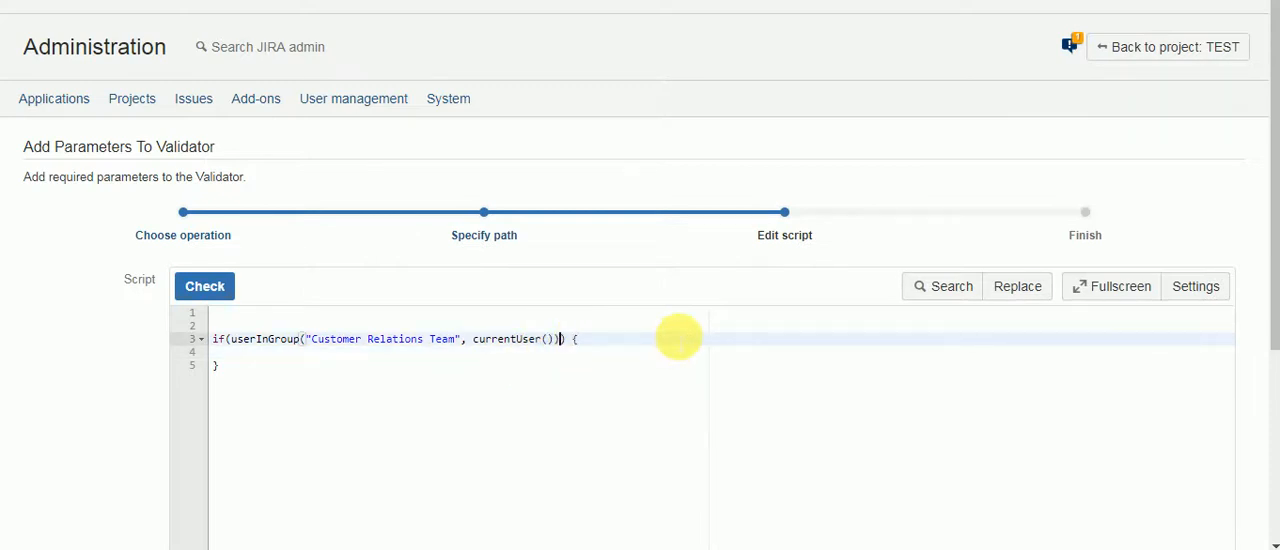
type("&&")
left_click(231, 339)
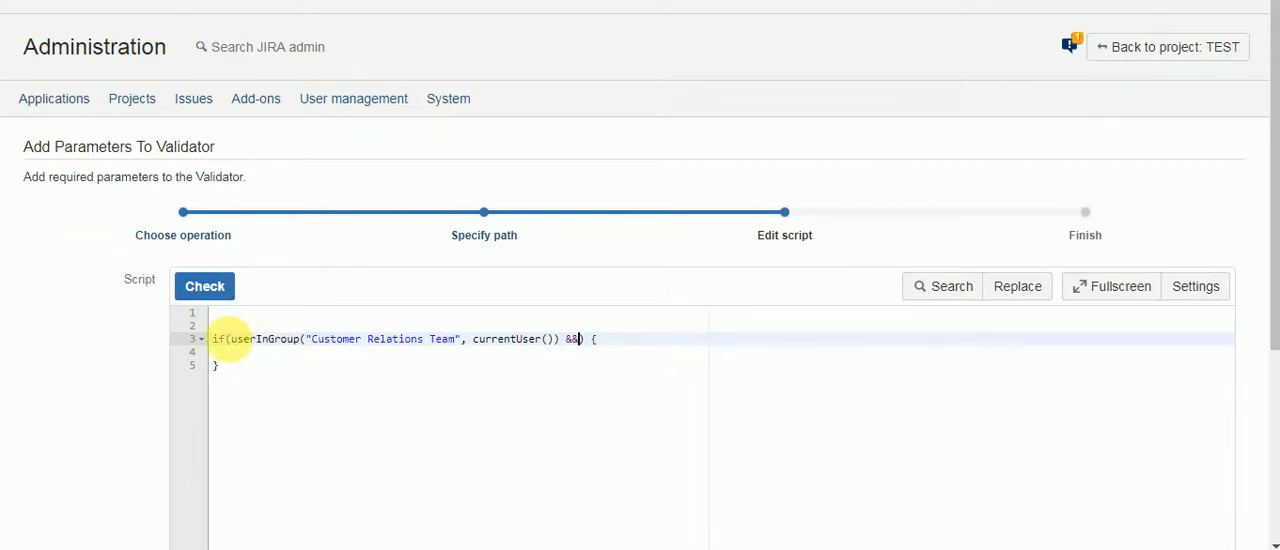
left_click_drag(231, 339, 590, 345)
key("ctrl+c")
left_click(581, 340)
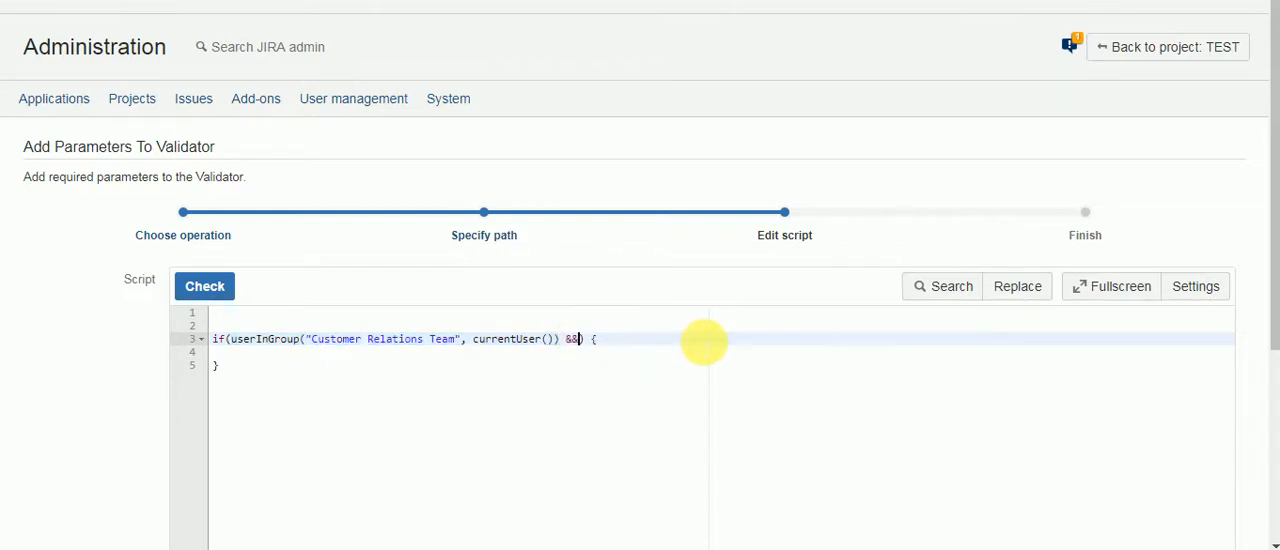
key("ctrl+v")
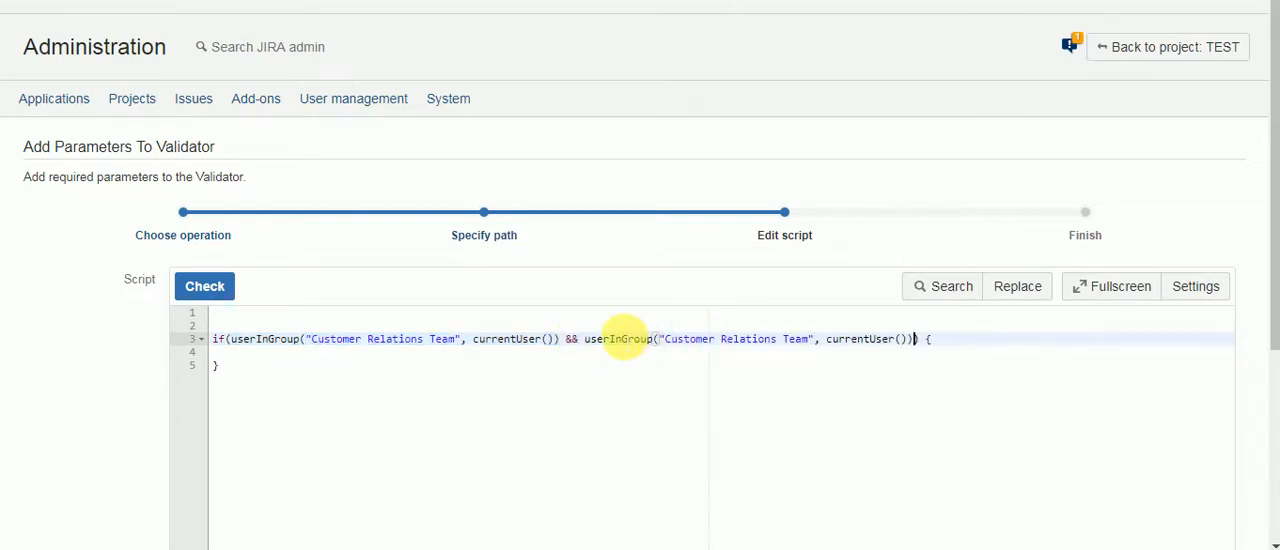
Step: Change the user argument of the second userInGroup call to assignee
left_click(825, 338)
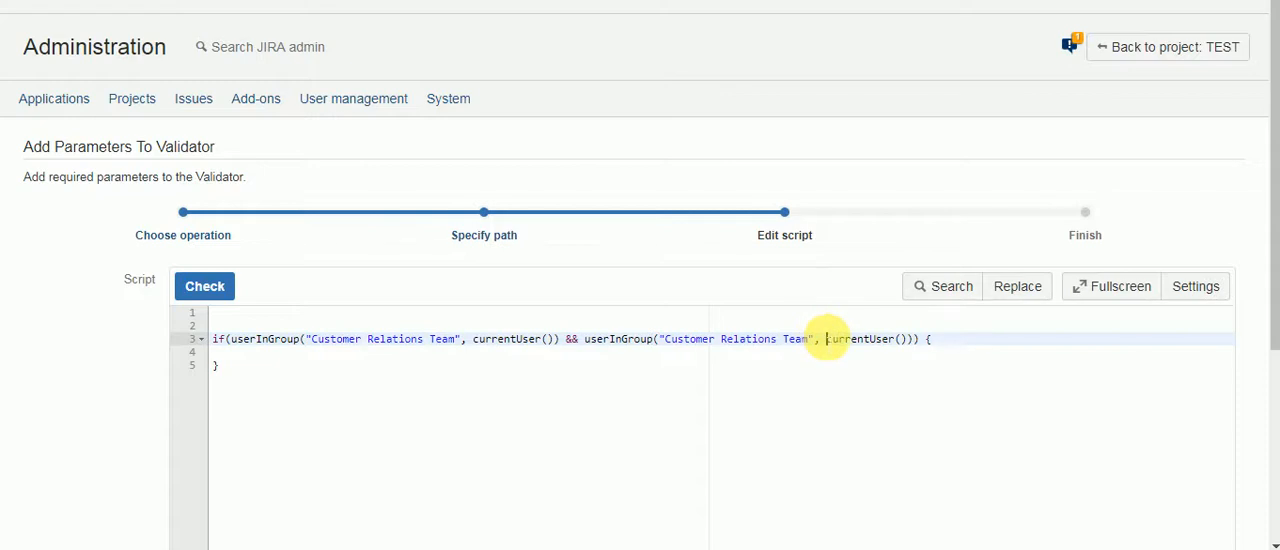
left_click(906, 339, "shift")
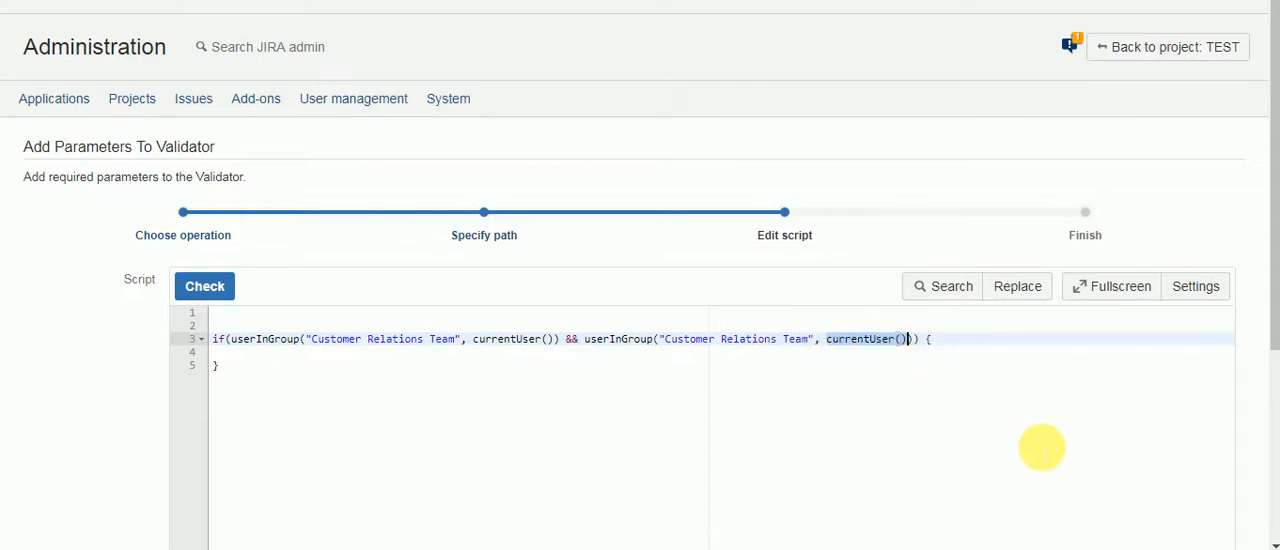
type("ass")
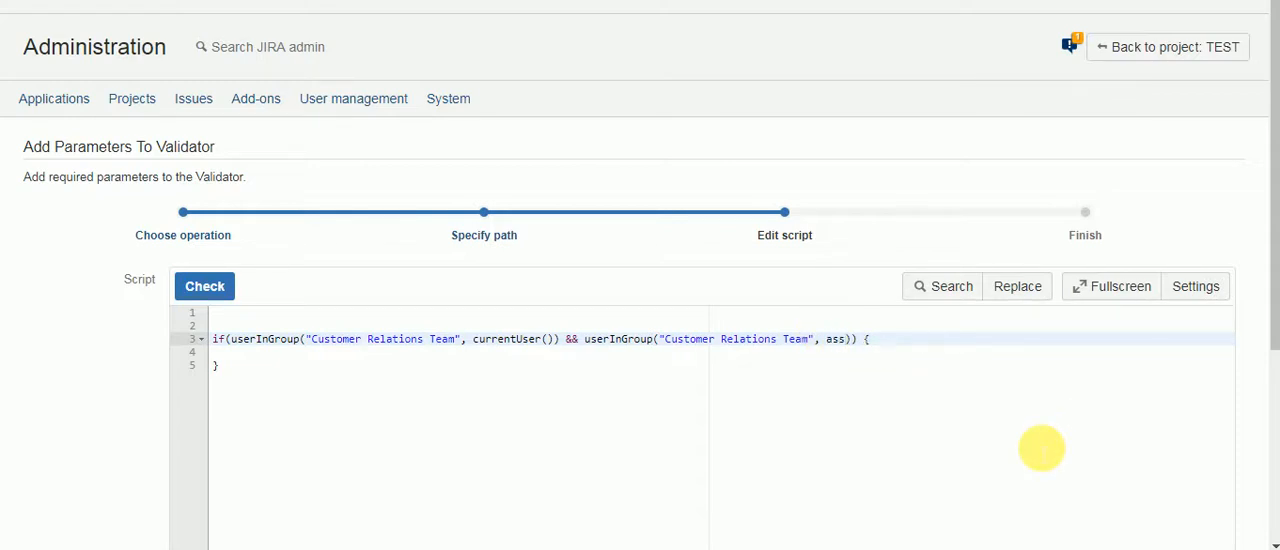
type("ignee")
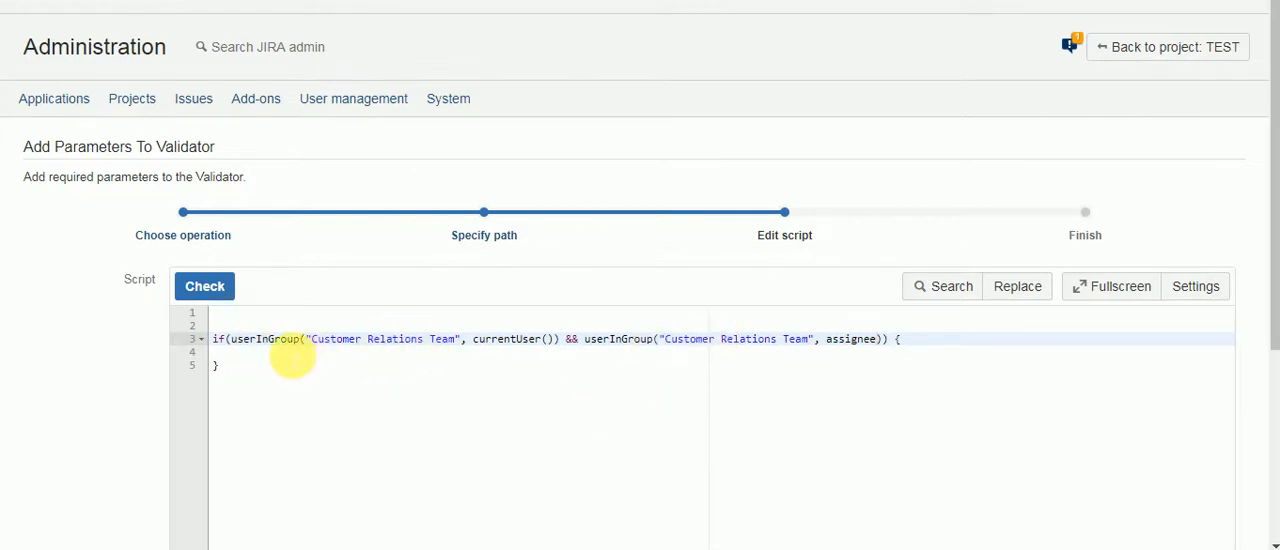
Step: Write return true; inside the if block and place the cursor after its closing brace
left_click(292, 355)
type("re")
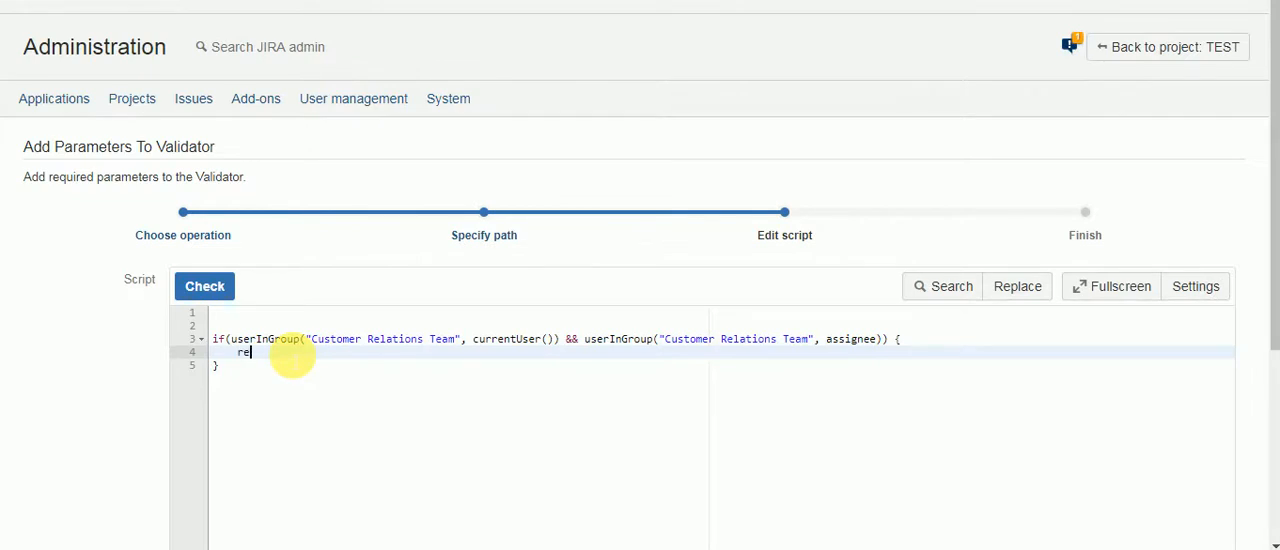
type("turn true;")
left_click(228, 366)
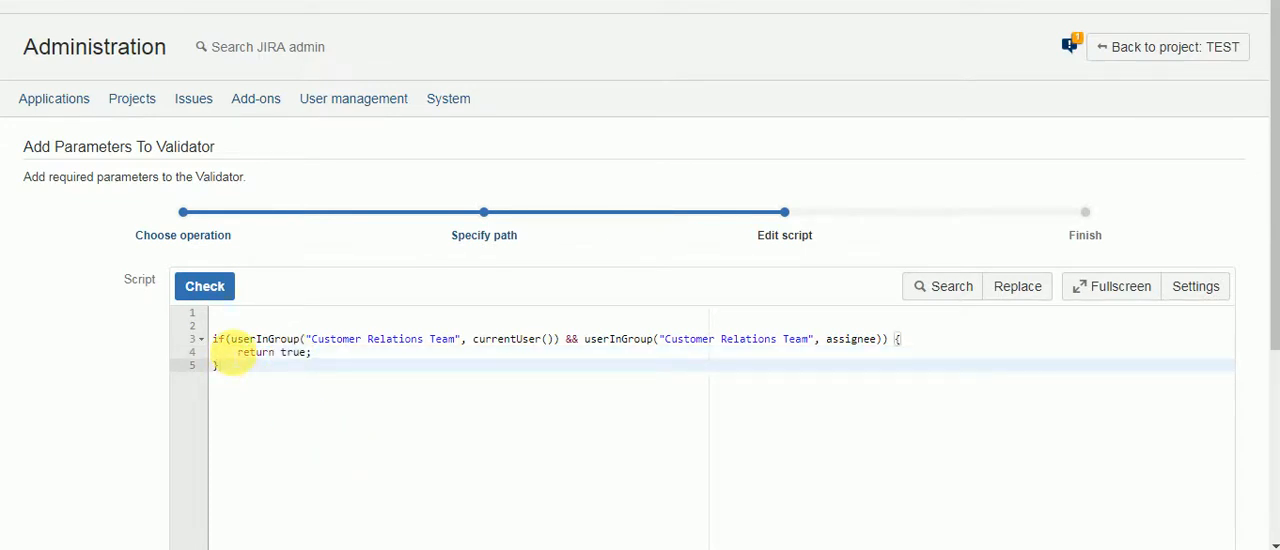
Step: Add an empty else block with braces after the if block
key("Return")
type("els")
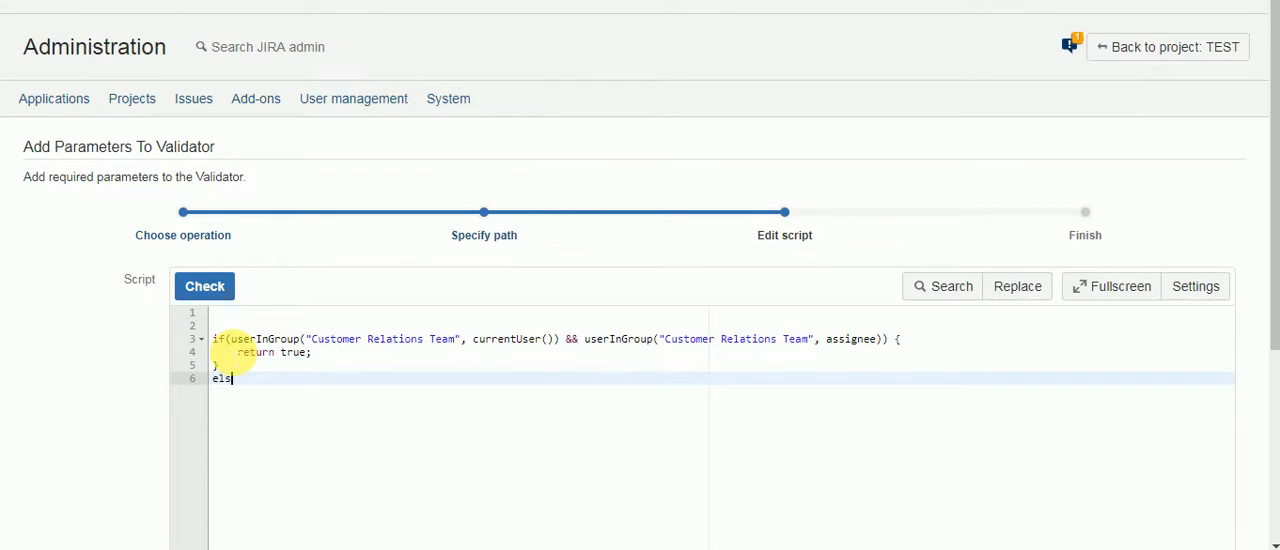
type("e {")
key("Return")
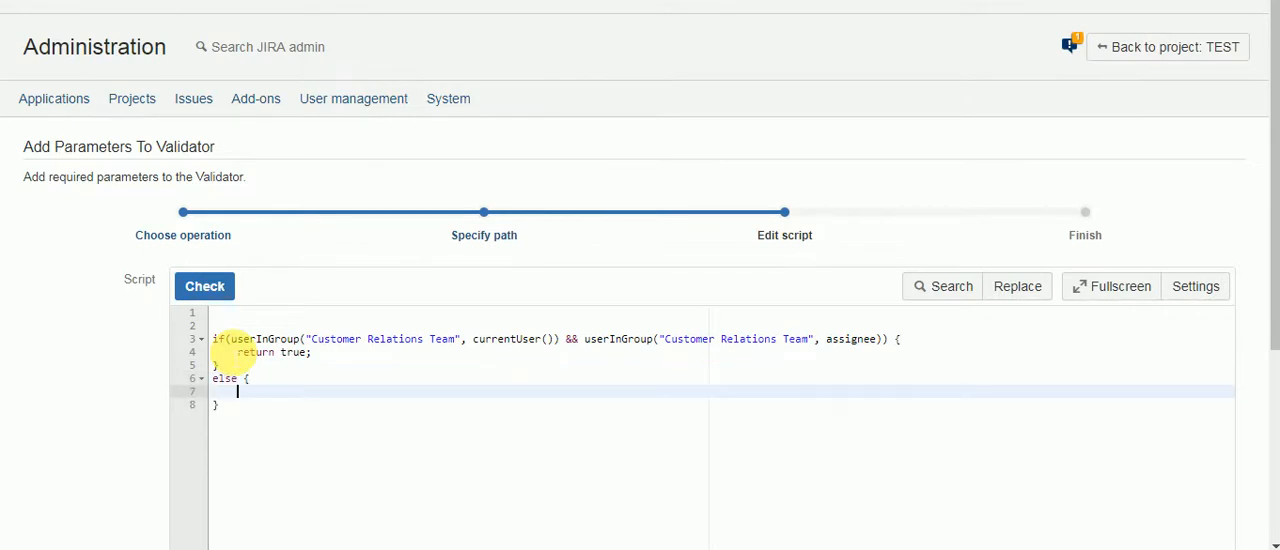
Step: Declare string errorMsg = "You can only assign issues to members of your same team"; above the if statement
left_click(245, 313)
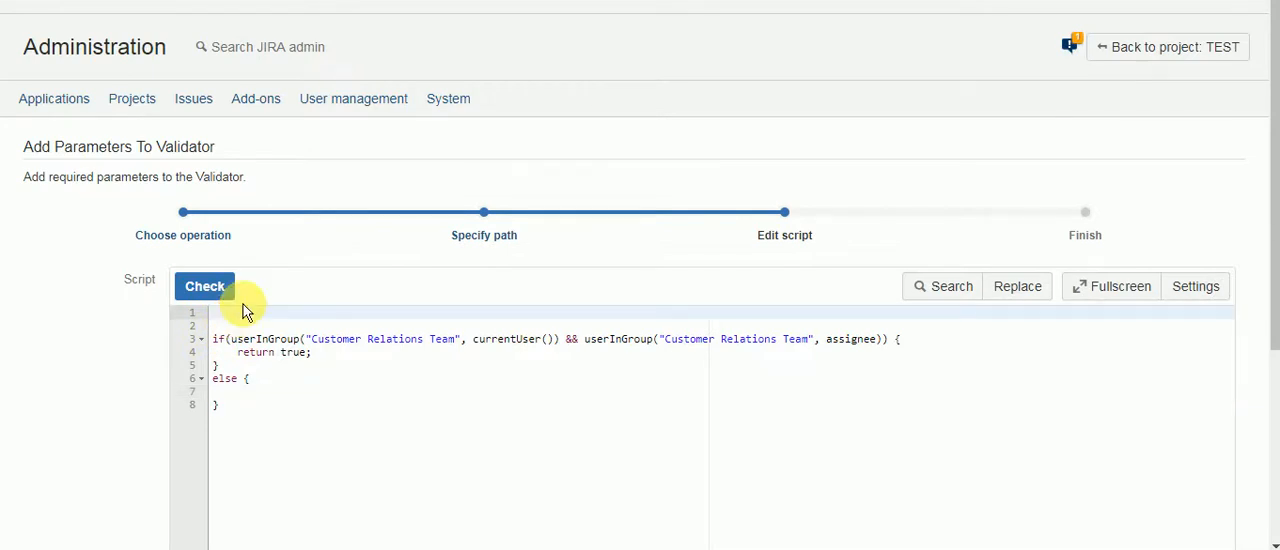
key("Return")
type("strin")
type("g")
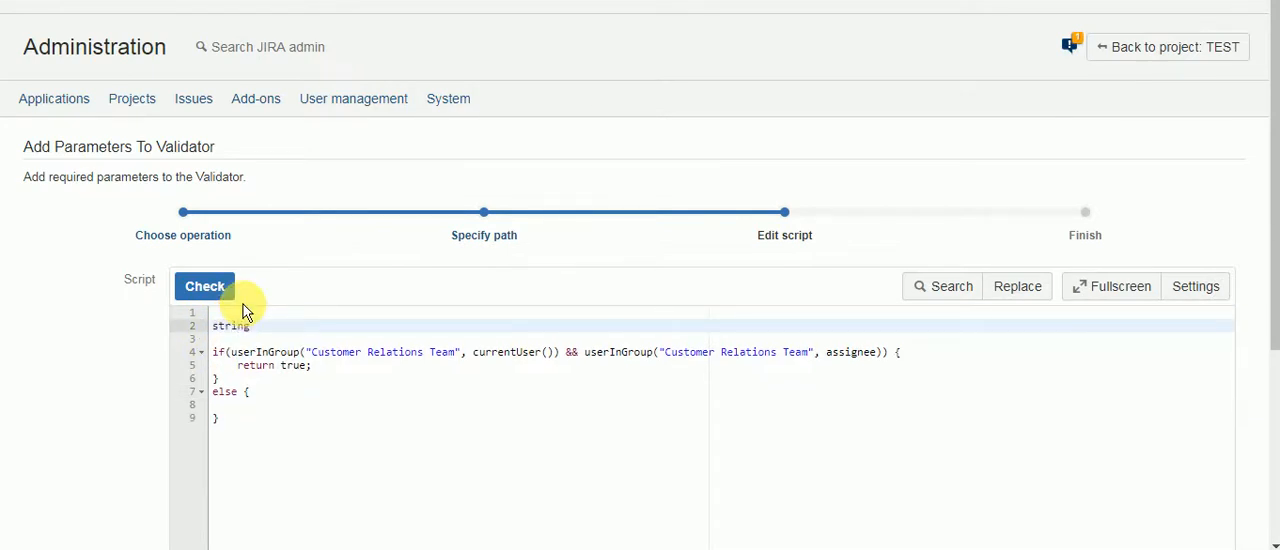
type(" errorMsg = \"You can only assign issues ")
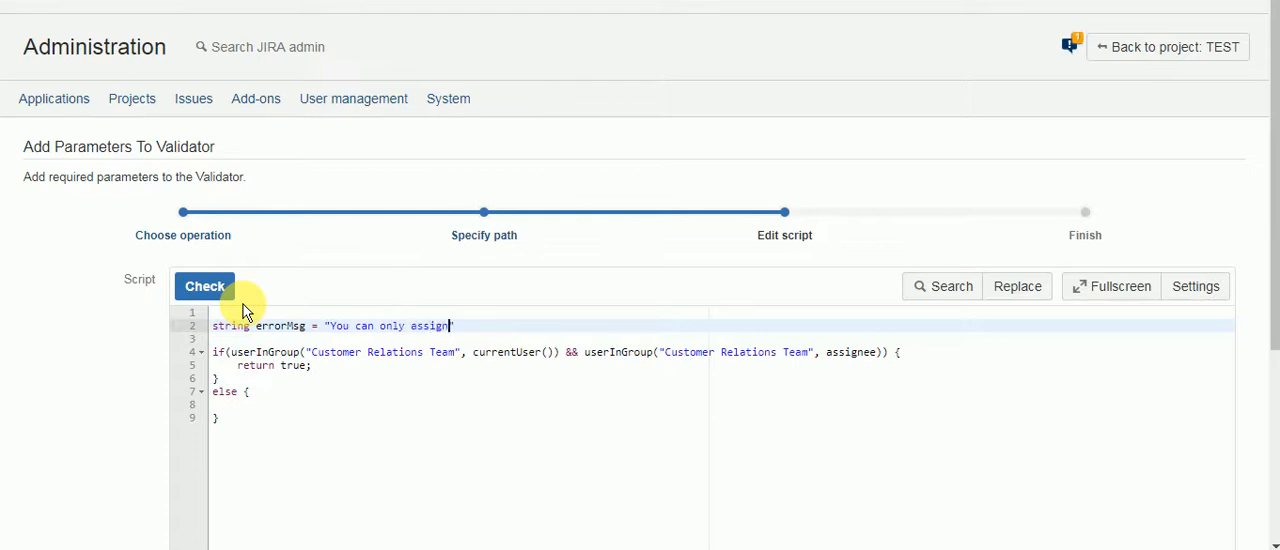
type("to member")
type("s of your ")
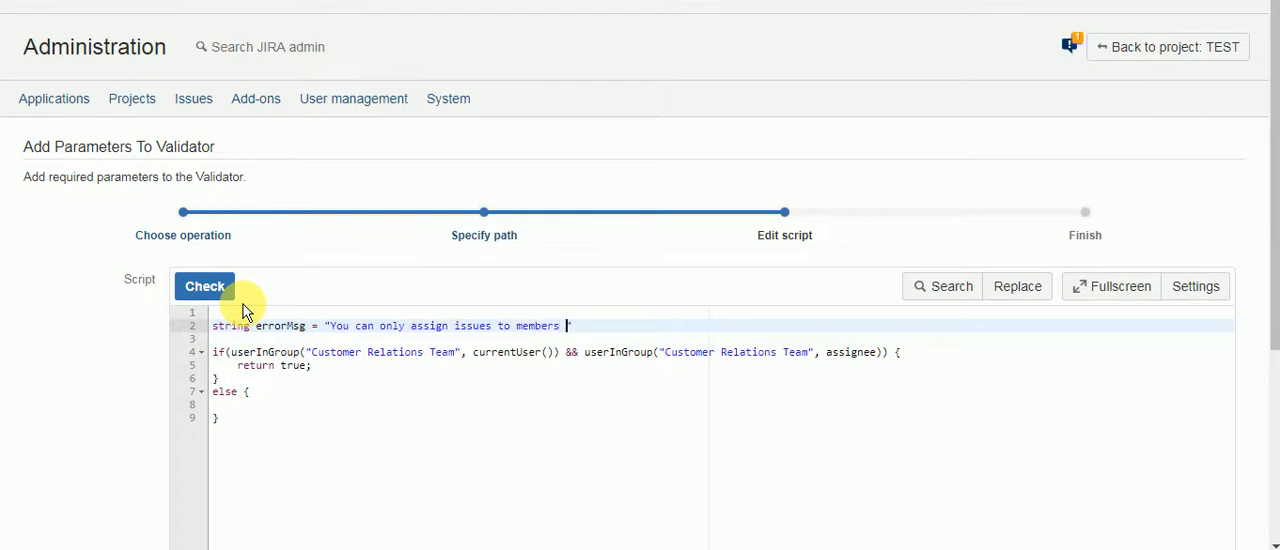
type("same team")
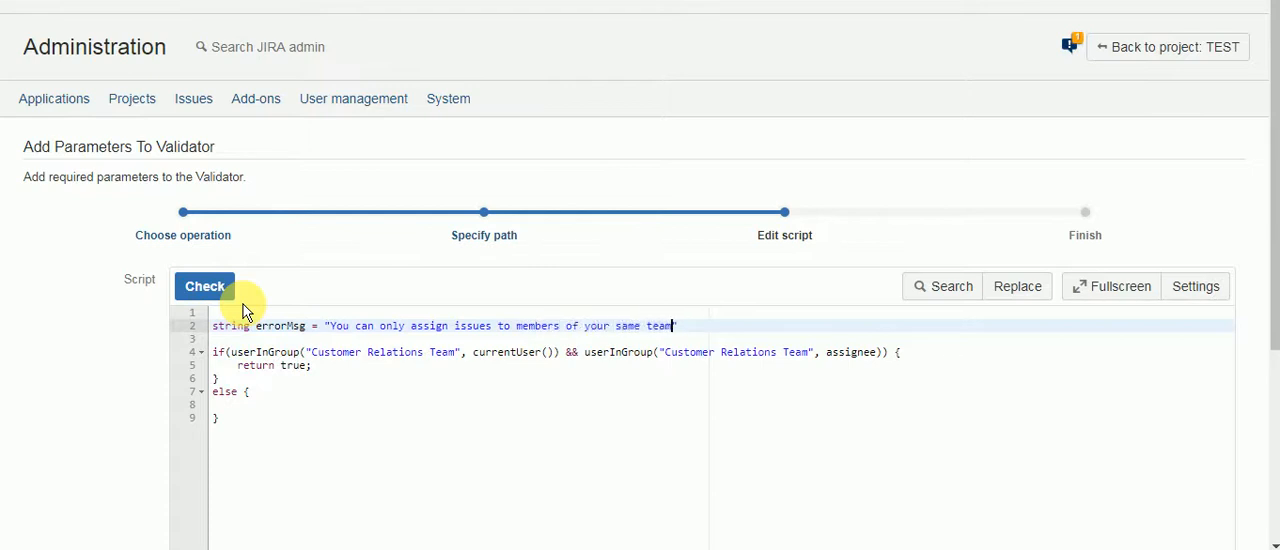
type("\";")
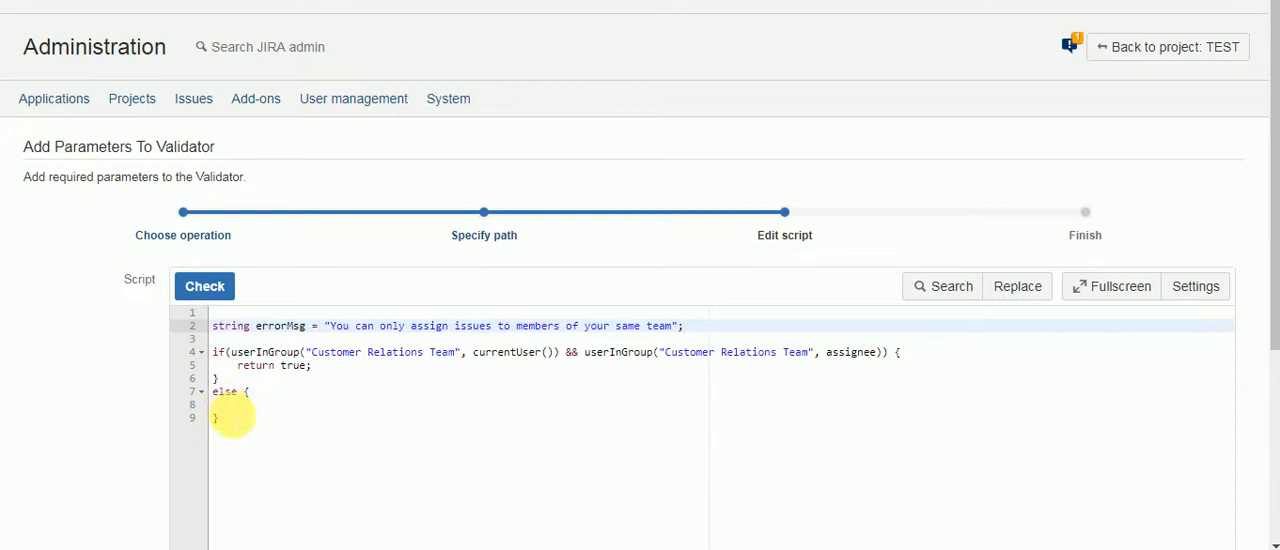
Step: Write return false, "error", errorMsg; inside the else block
left_click(232, 404)
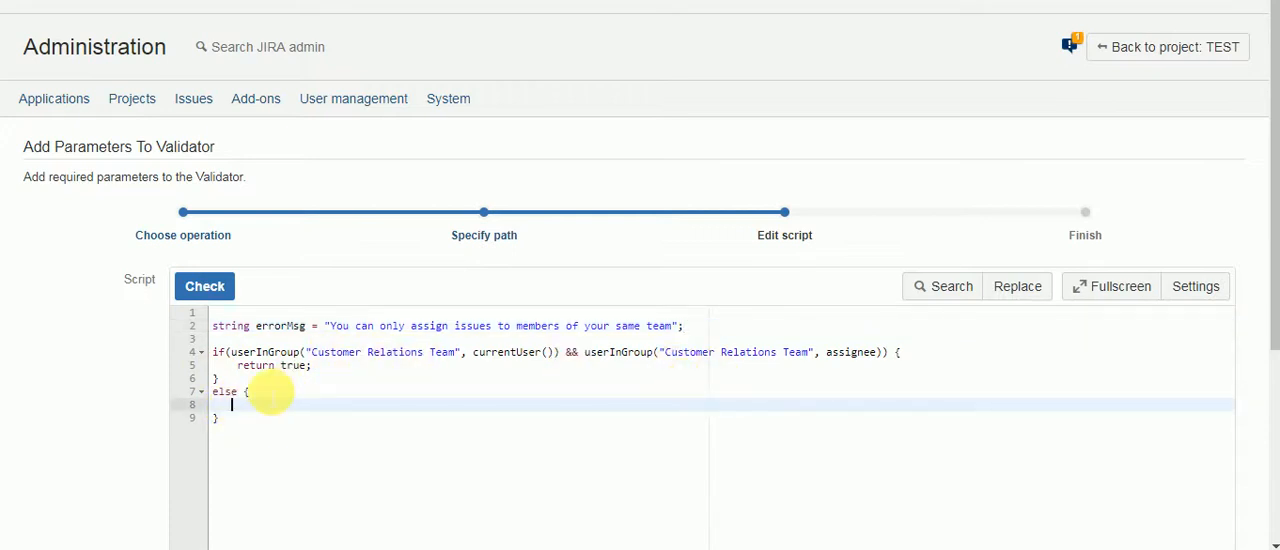
type("return false")
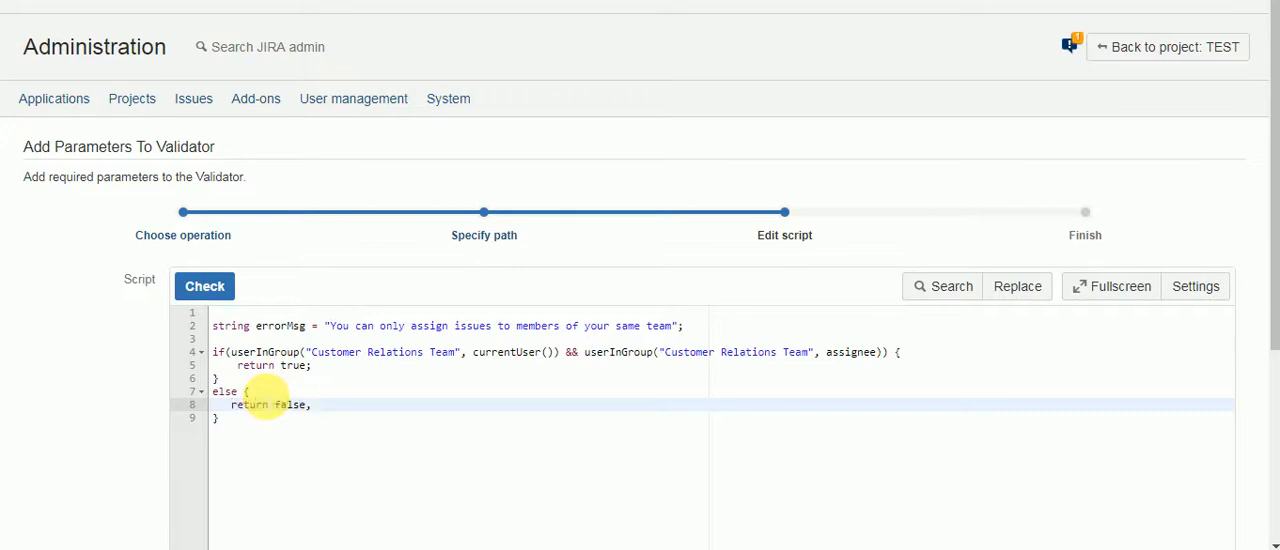
type(", \"error")
type("\", errorMsg;")
Step: Check the script's syntax and finish adding the validator to the Create Issue transition
left_click(234, 288)
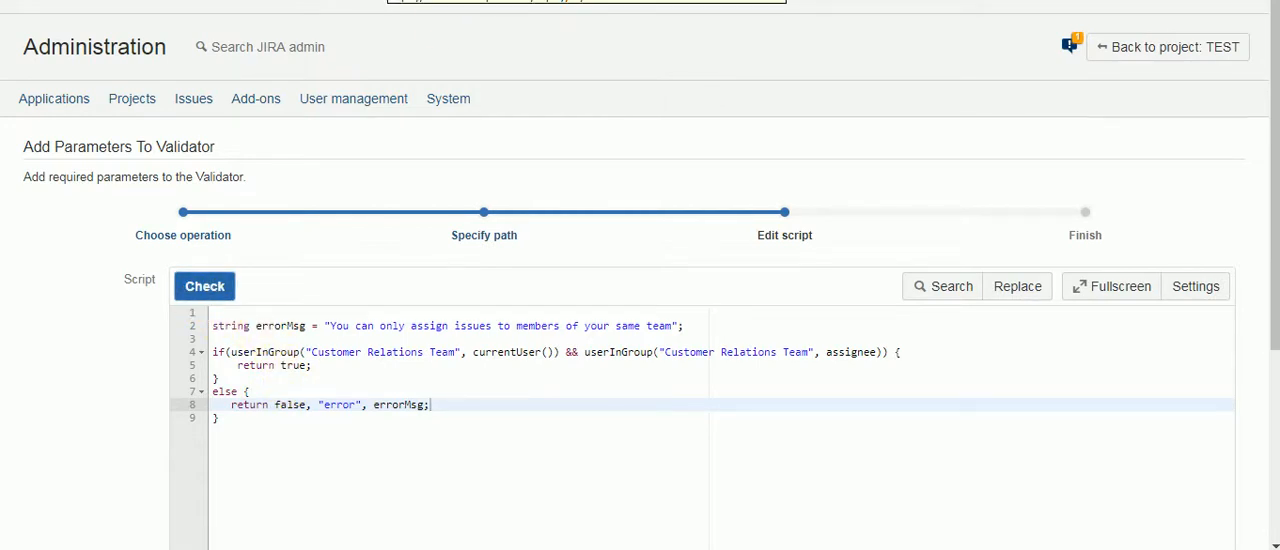
left_click(210, 288)
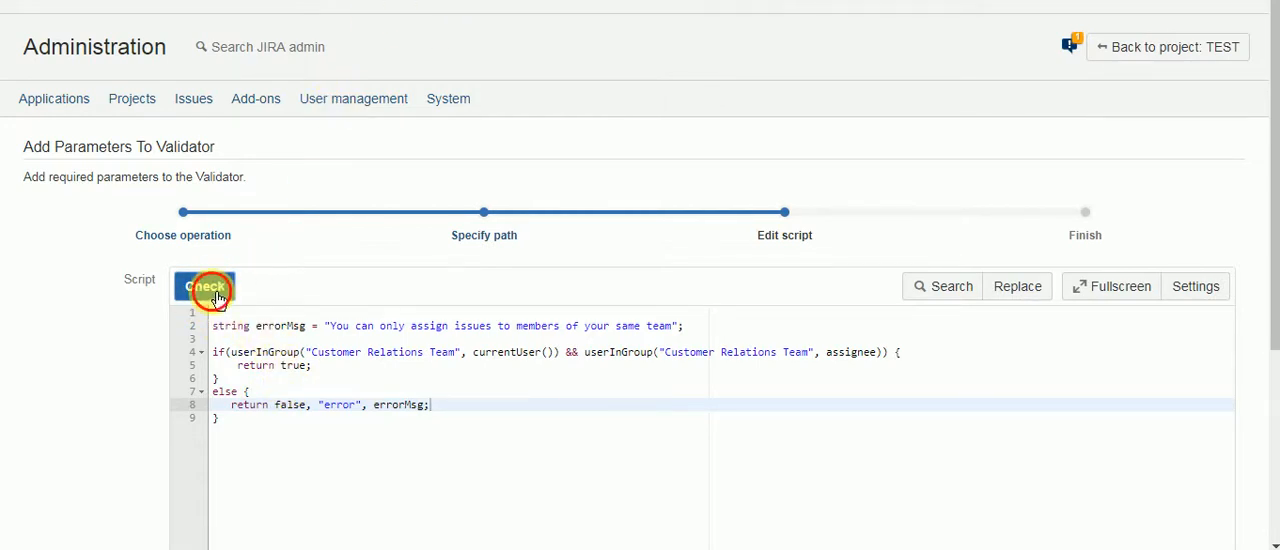
scroll(329, 275, "down", 2)
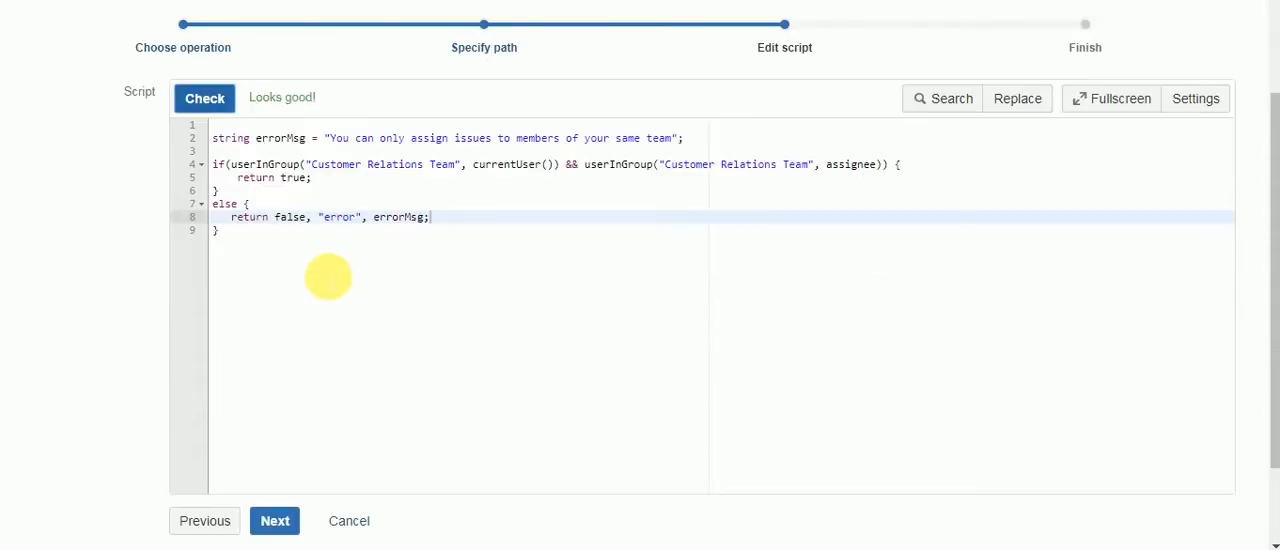
left_click(275, 521)
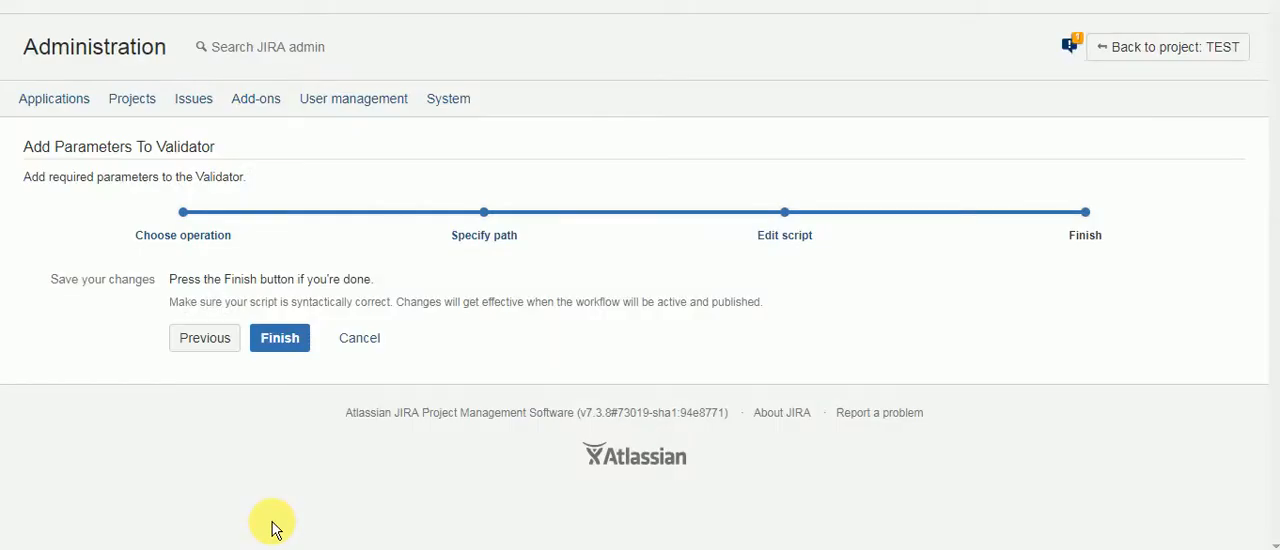
left_click(281, 340)
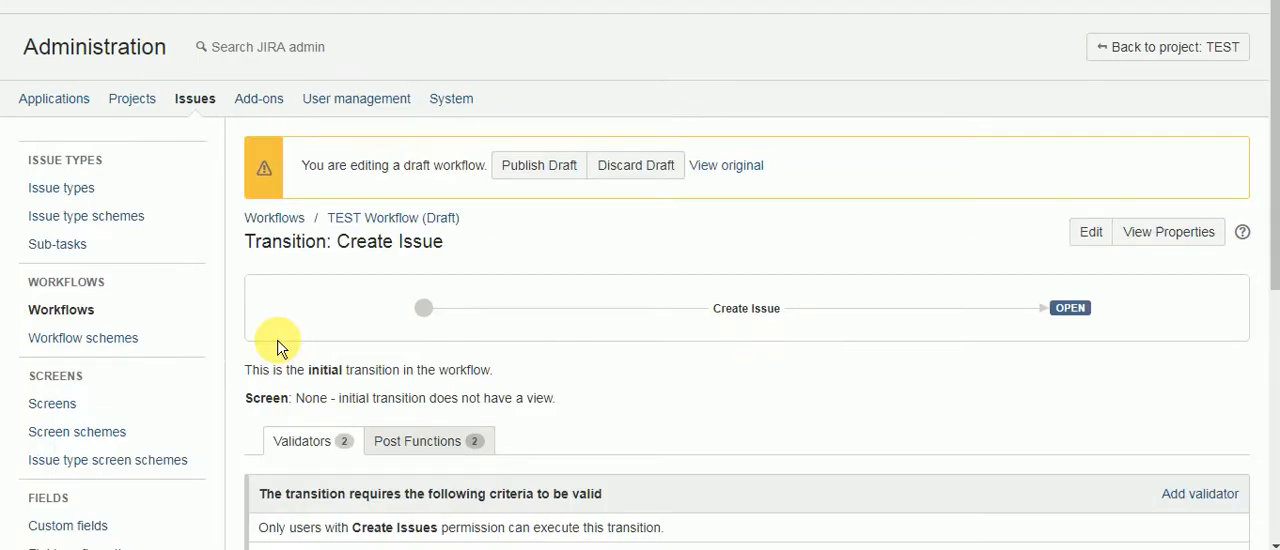
Step: Publish the TEST Workflow draft without saving a backup copy
left_click(731, 308)
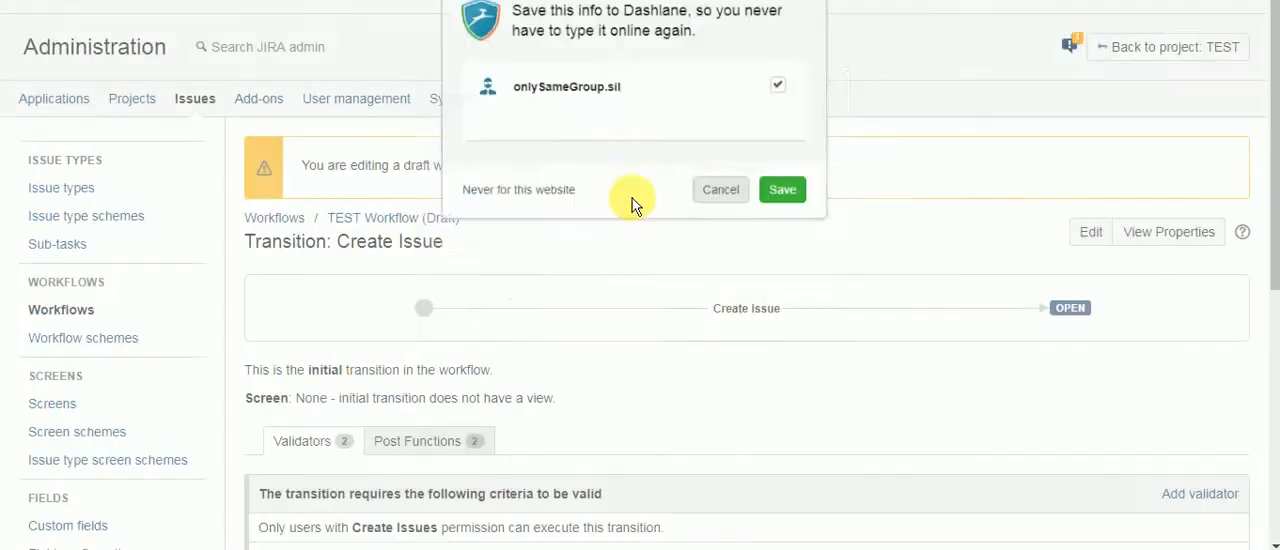
left_click(540, 165)
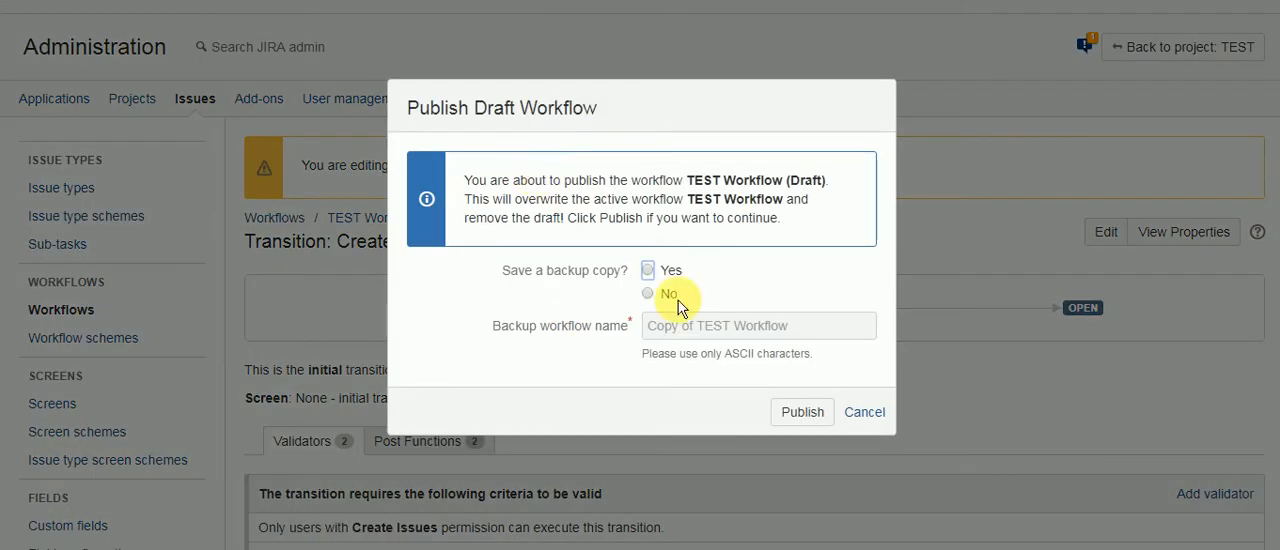
left_click(647, 293)
left_click(810, 415)
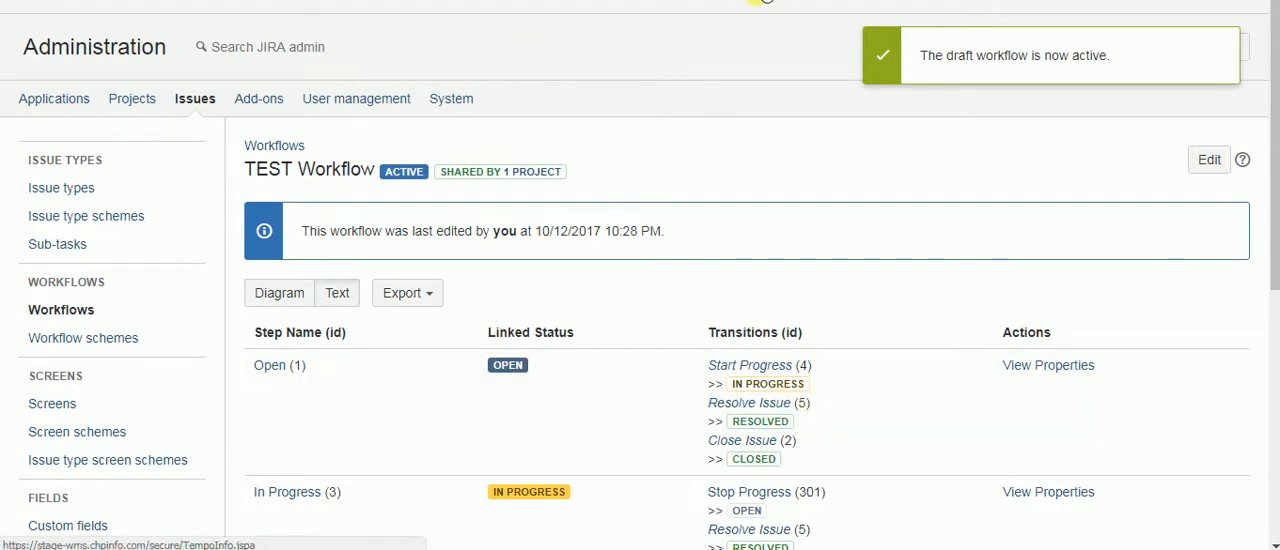
Step: Start a new Story in the TEST project and enter Test Assign as its summary
left_click(777, 2)
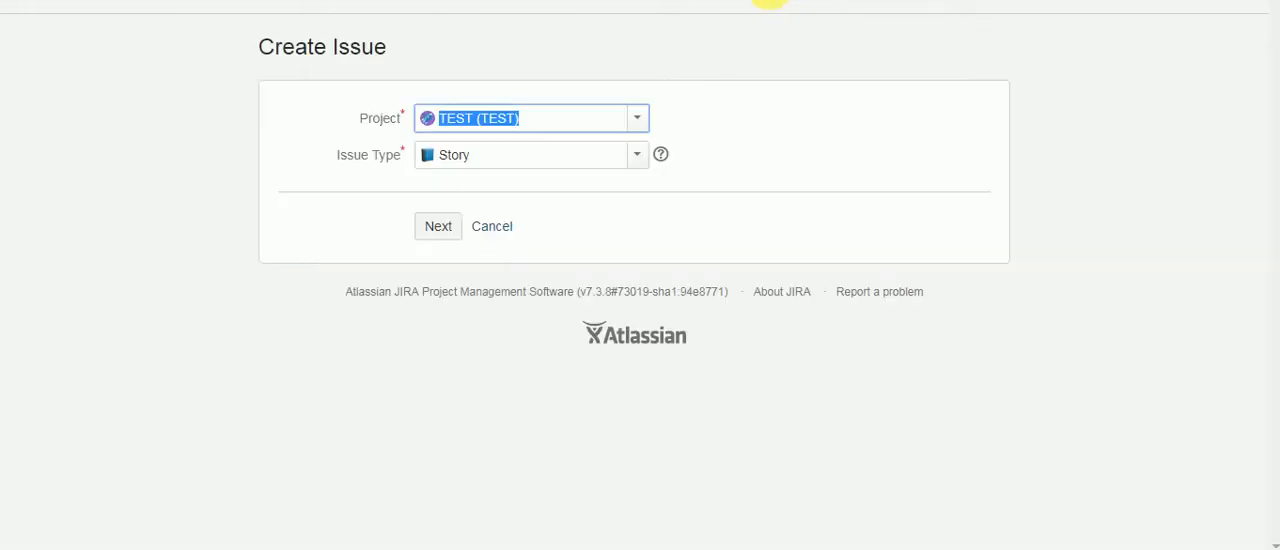
left_click(435, 233)
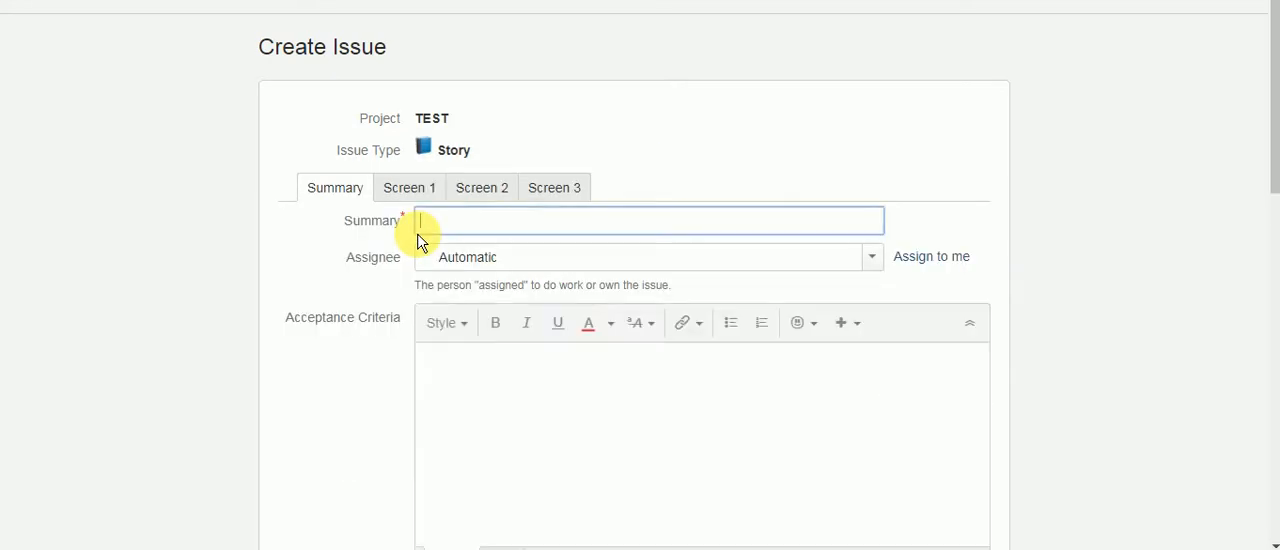
scroll(552, 152, "down", 1)
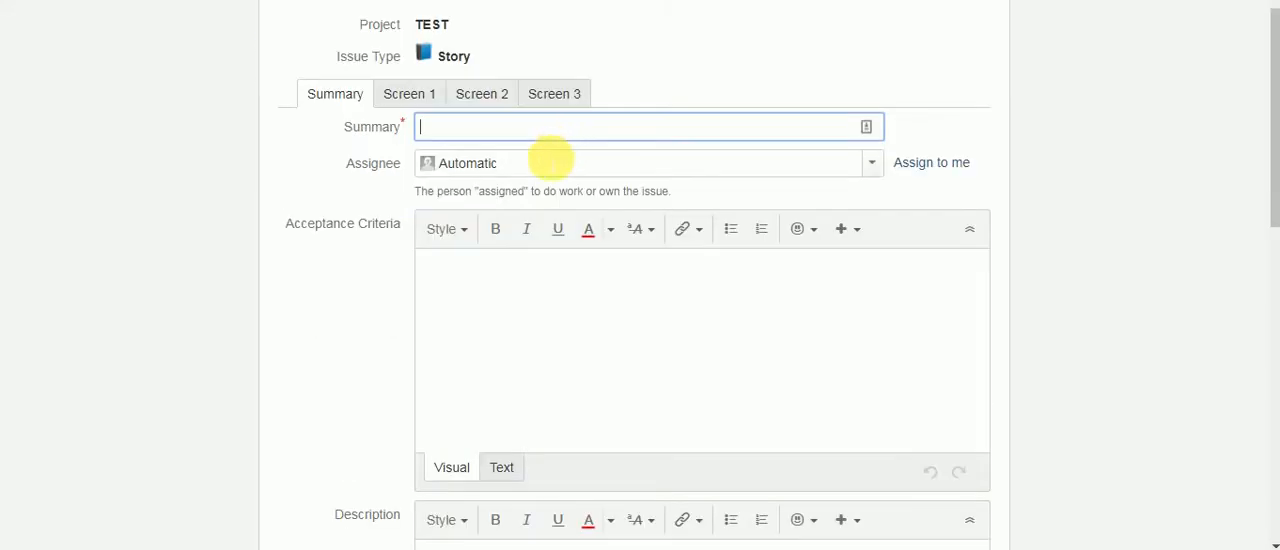
type("Test Assign")
Step: Set the assignee to Service User and submit the new issue
key("Tab")
type("Se")
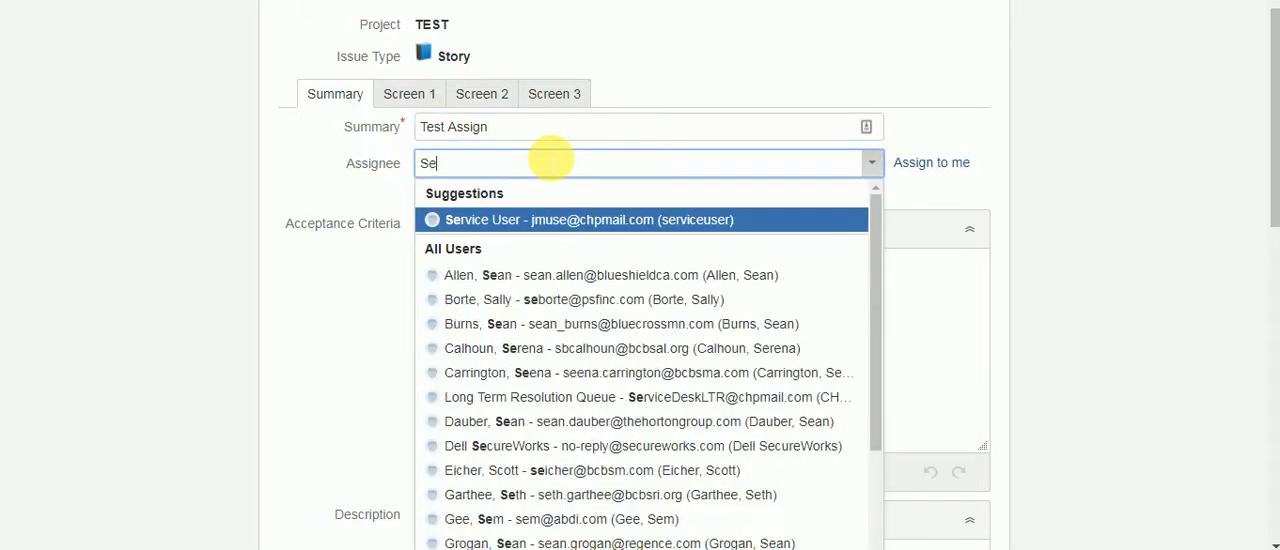
type("r")
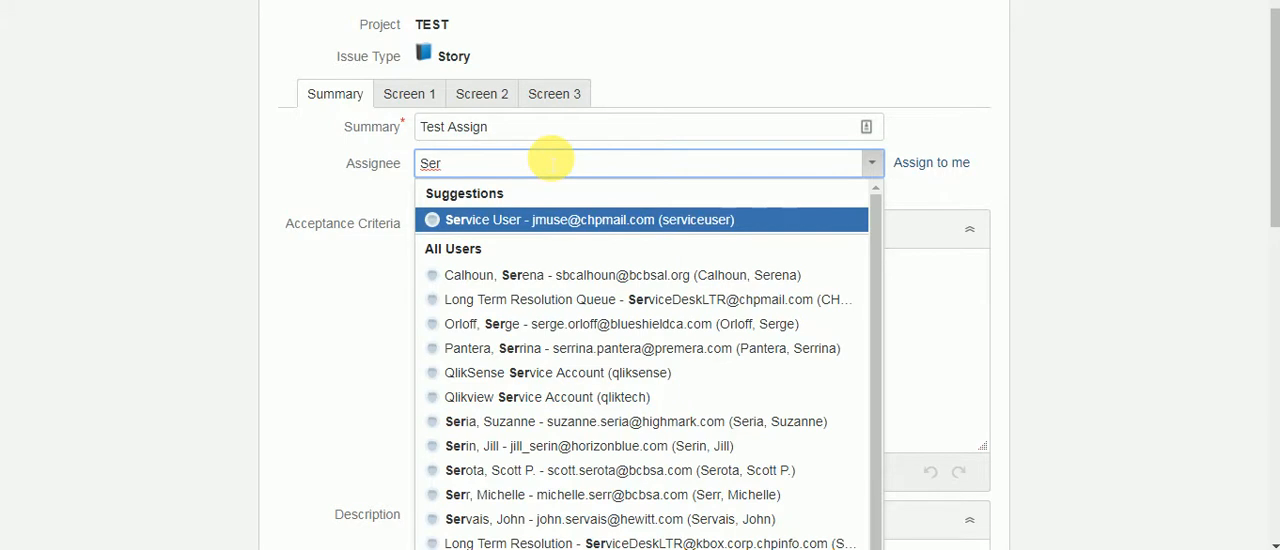
key("Tab")
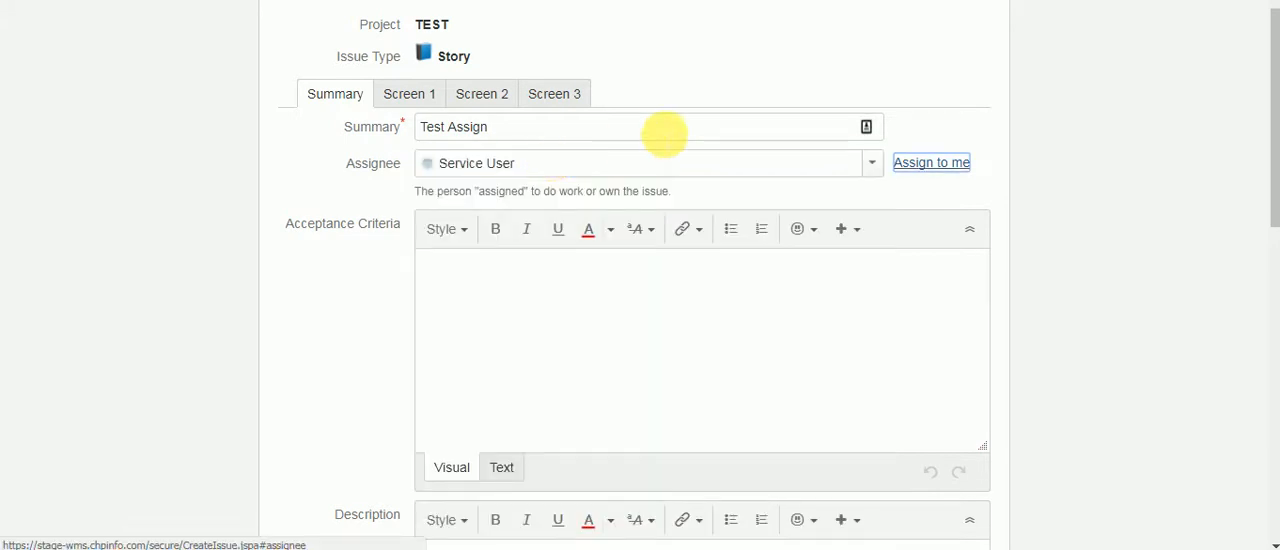
scroll(600, 157, "down", 5)
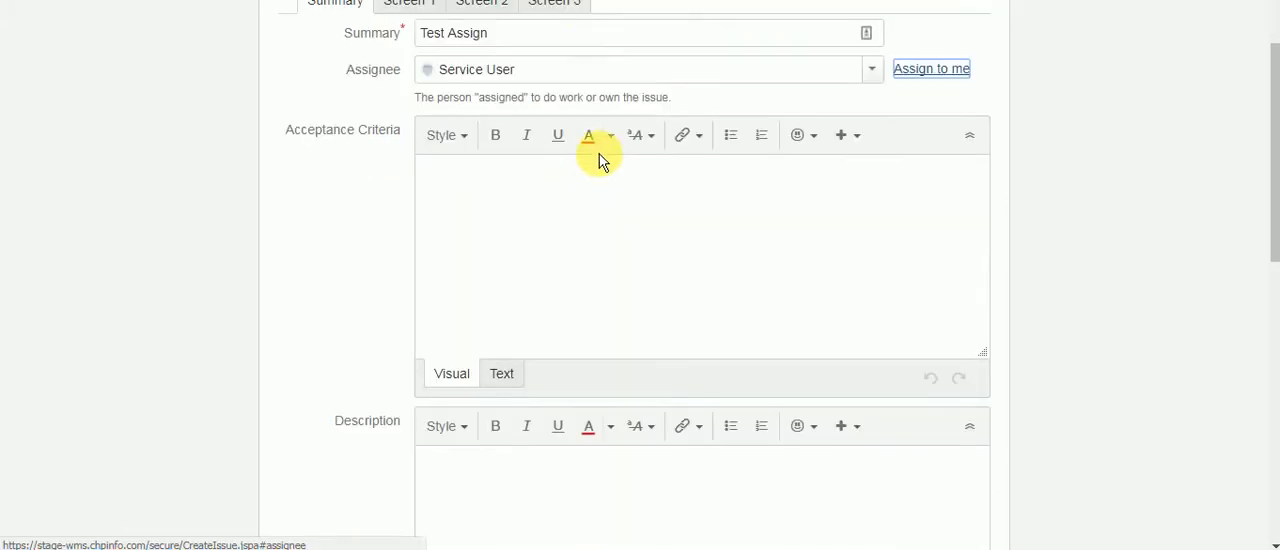
scroll(660, 325, "down", 4)
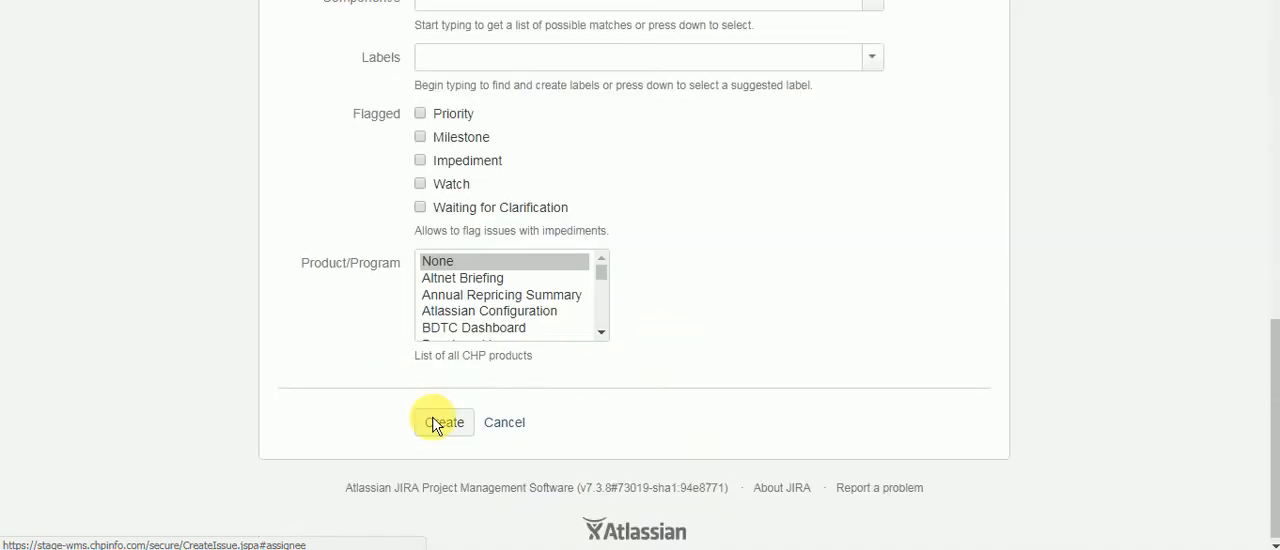
left_click(447, 425)
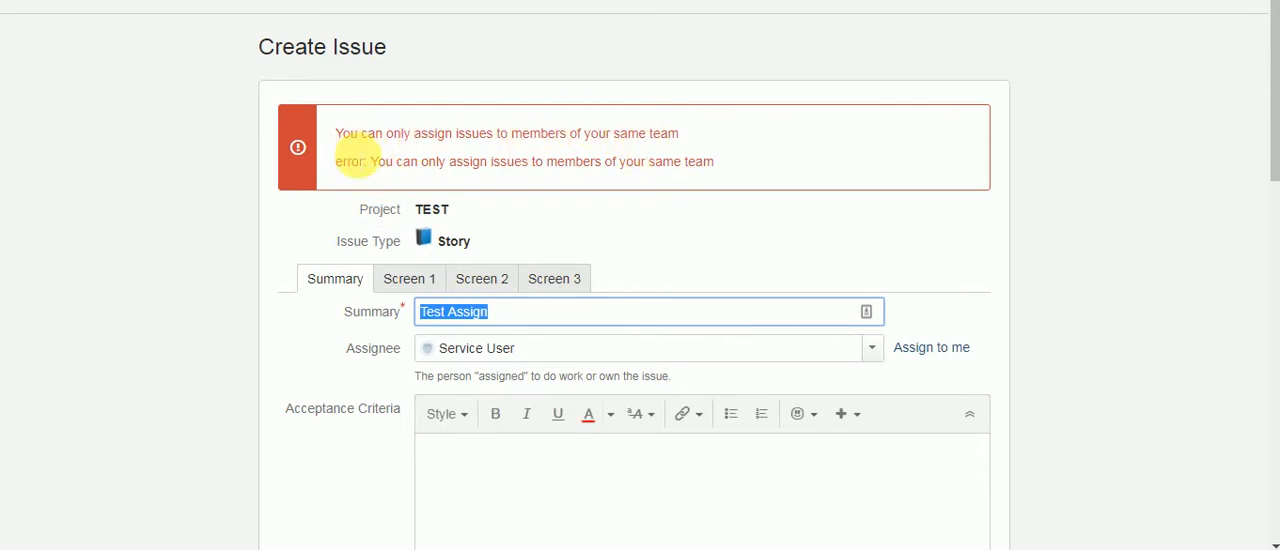
scroll(485, 215, "down", 1)
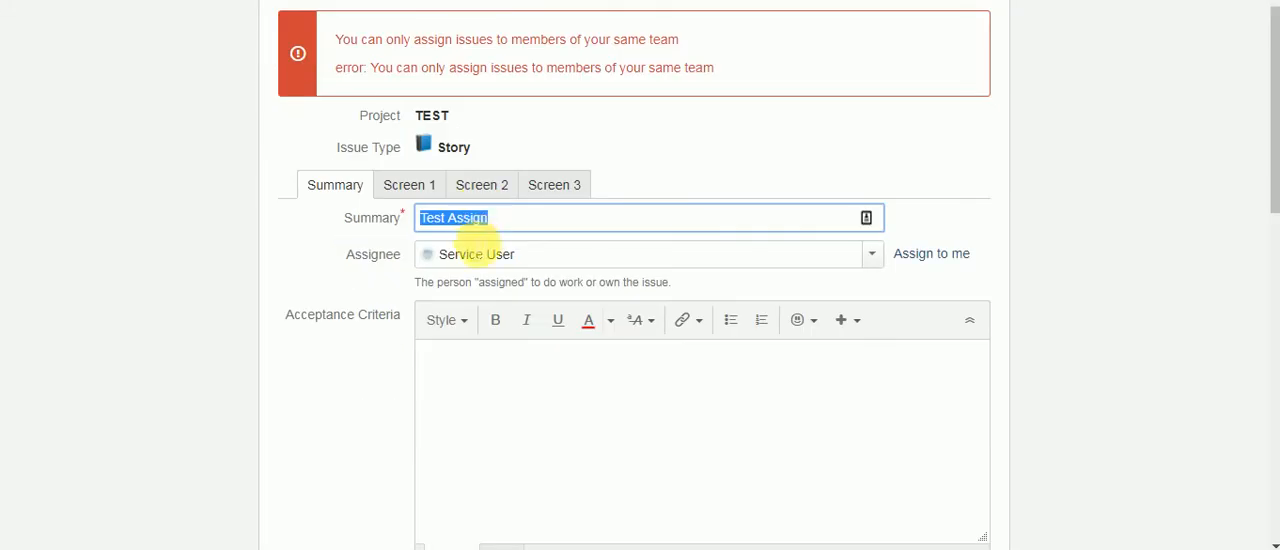
left_click_drag(516, 217, 382, 218)
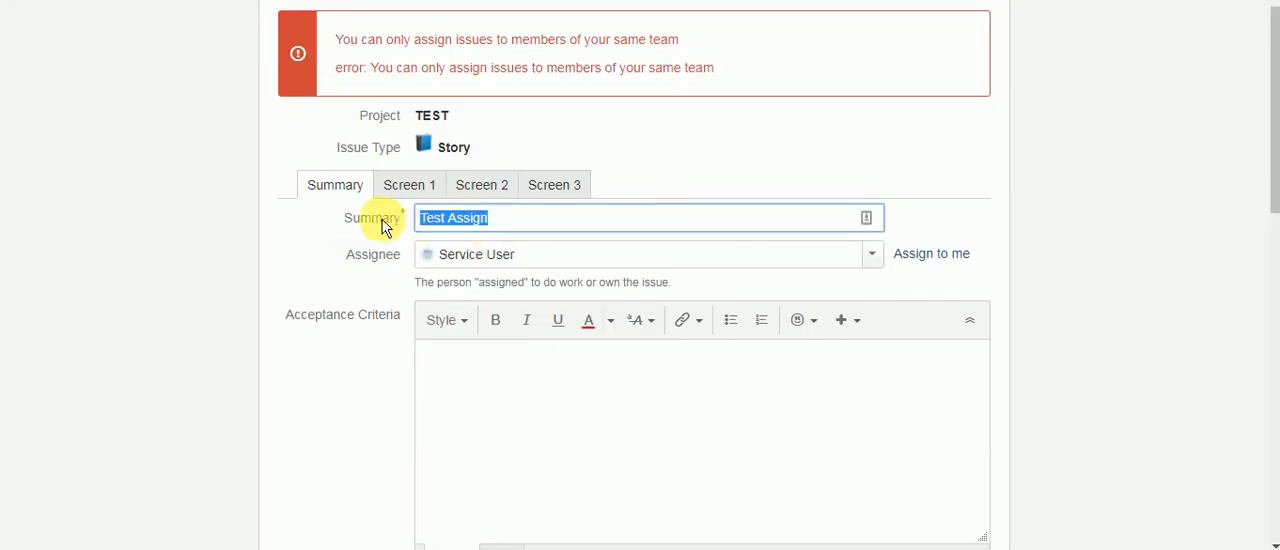
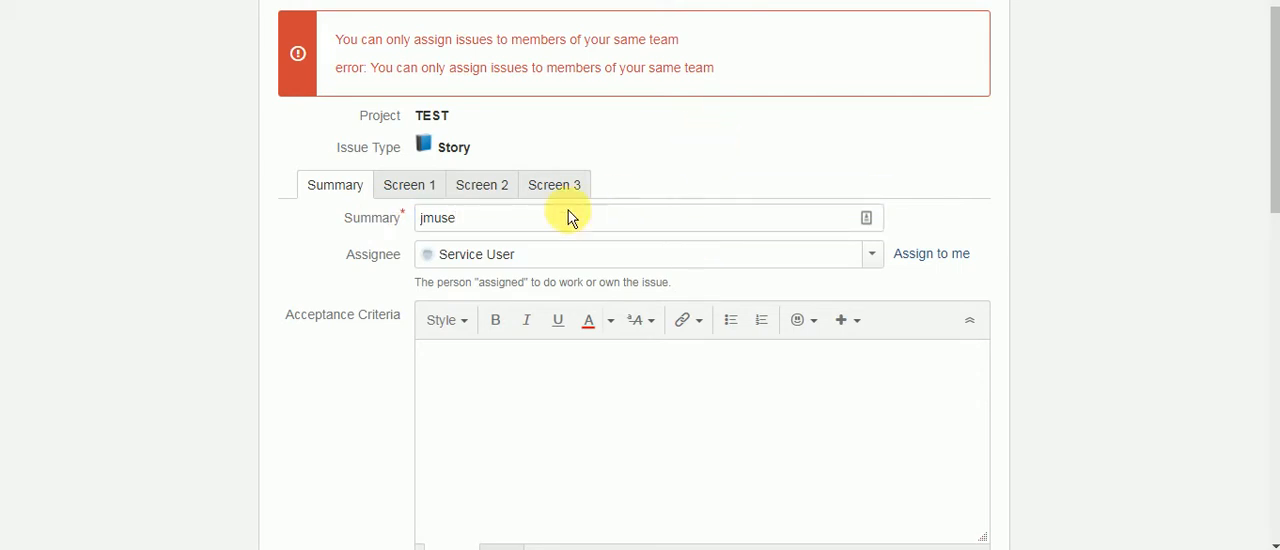
left_click_drag(569, 214, 394, 226)
key("ctrl+z")
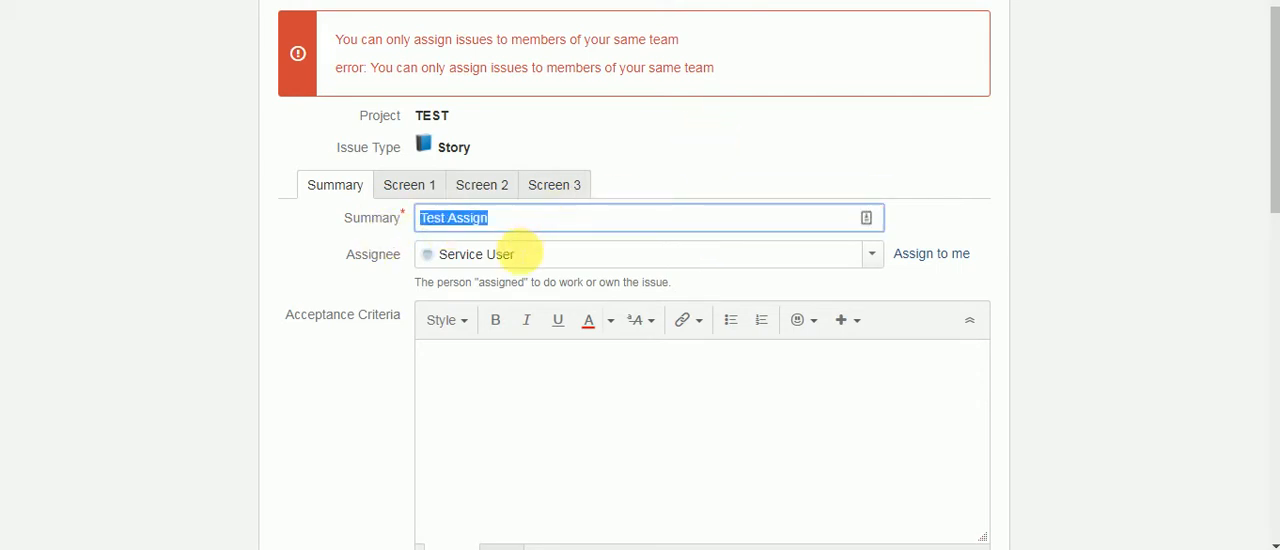
Step: Change the assignee from Service User to the matching personal user account and submit the issue again
left_click_drag(528, 250, 441, 253)
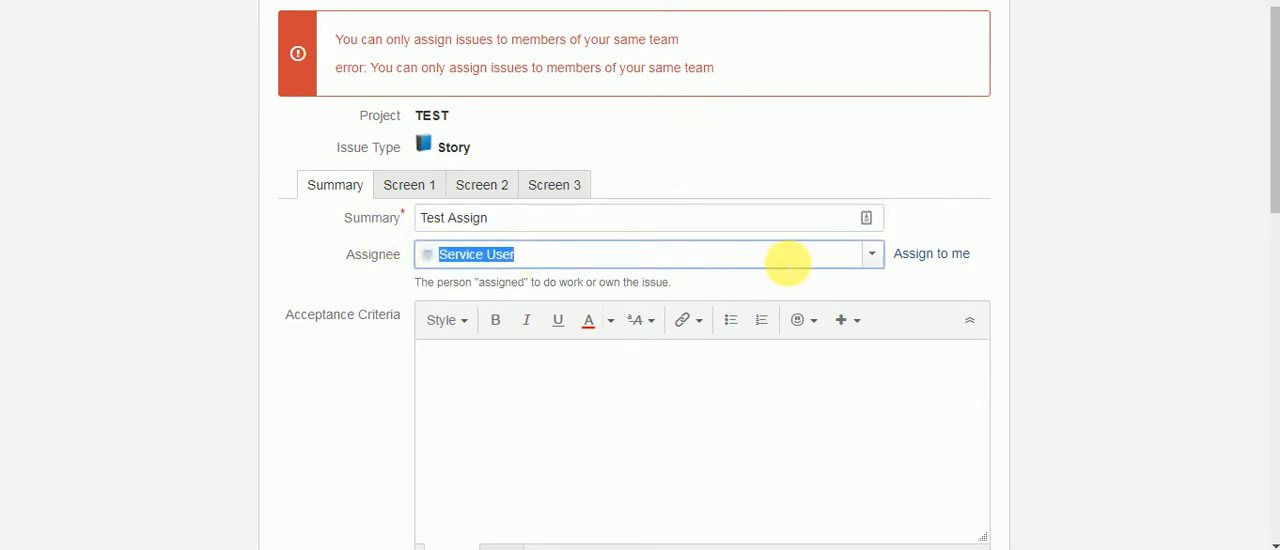
type("jm")
key("Return")
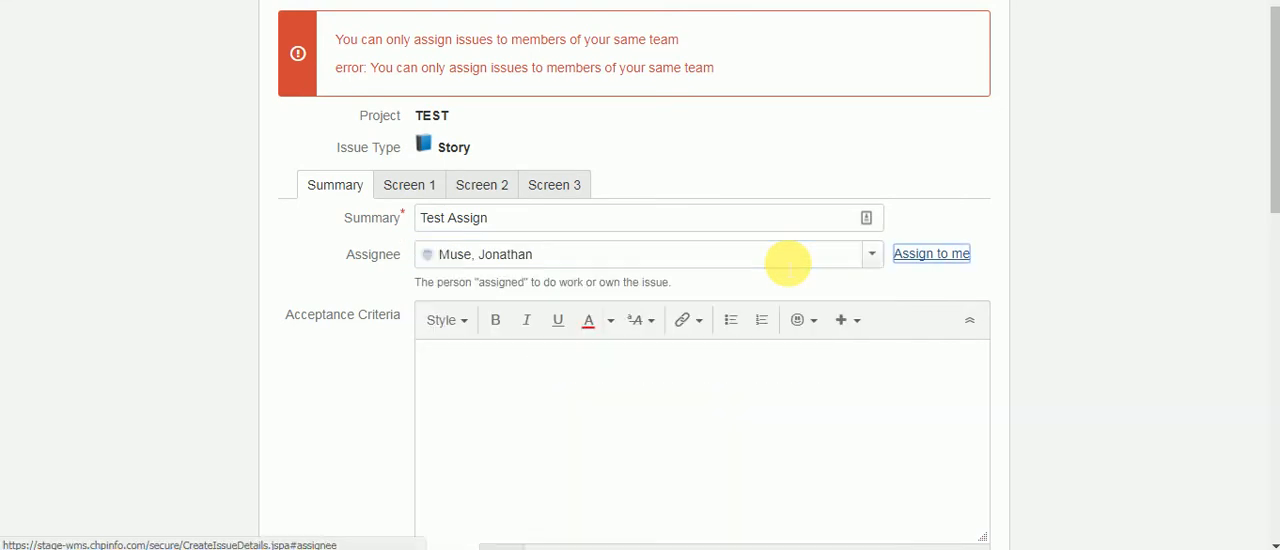
scroll(1157, 237, "down", 3)
scroll(1140, 260, "down", 7)
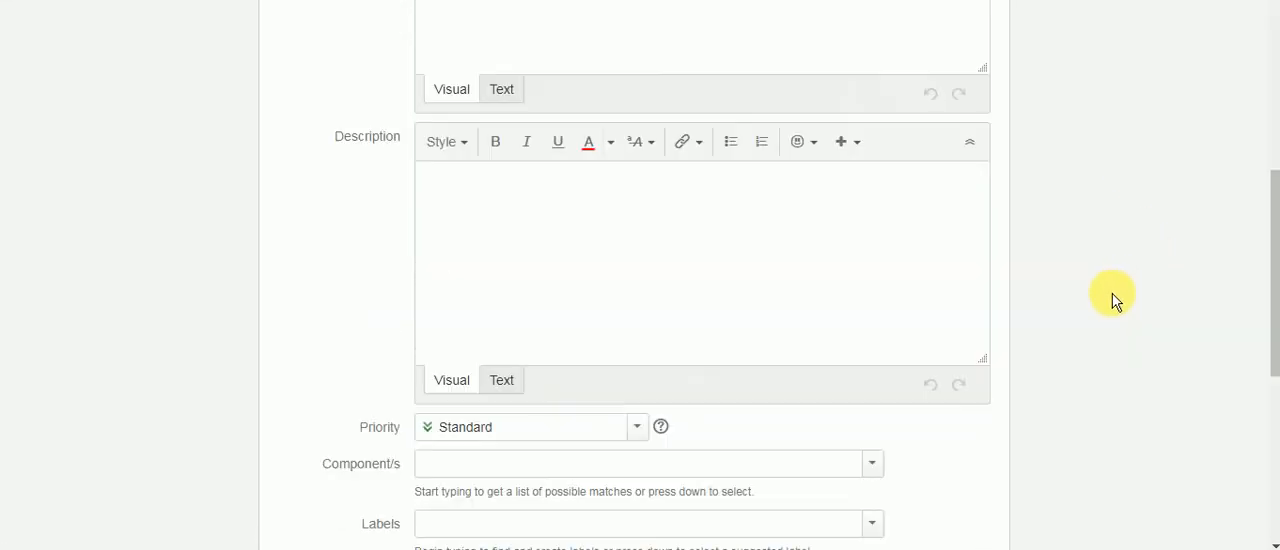
left_click(446, 419)
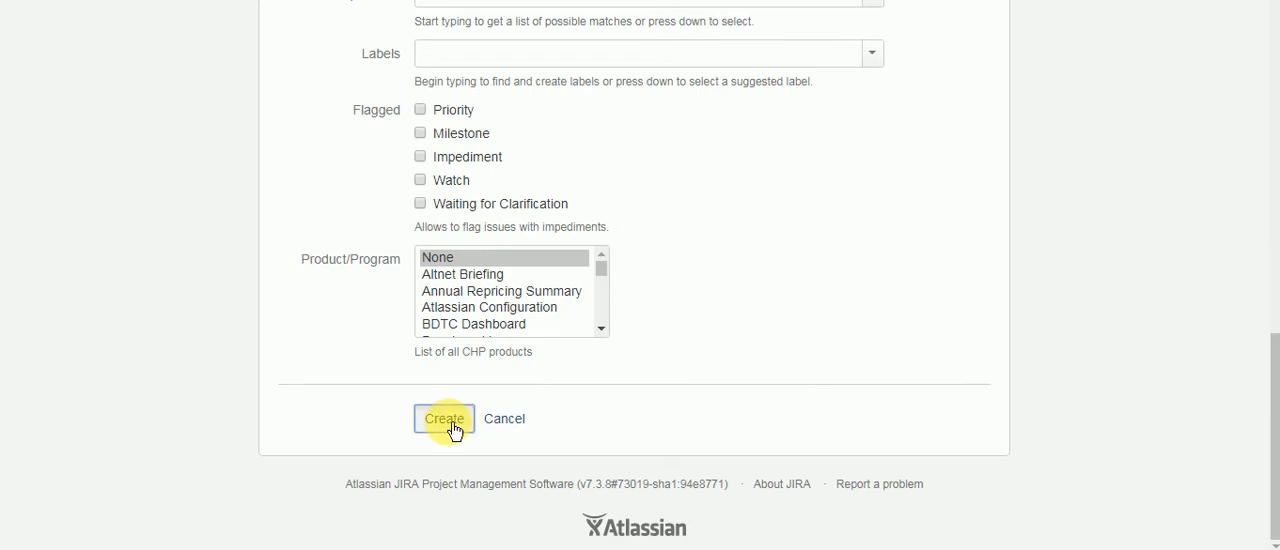